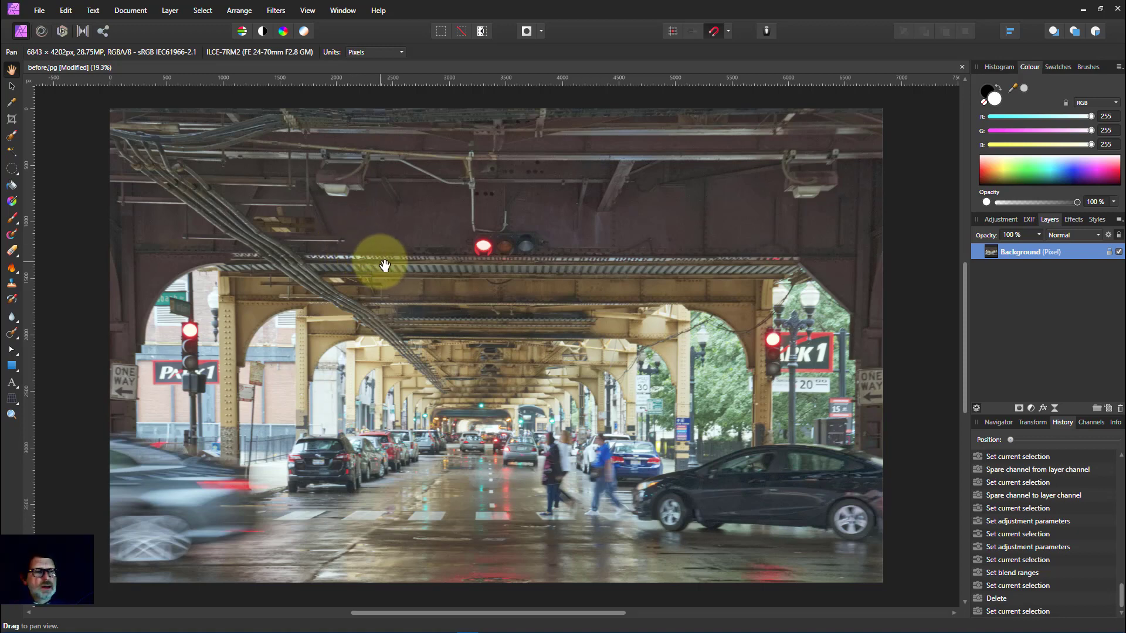
Add a Gradient Map adjustment and set its right stop to white (RGB 255,255,255)
left_click(1032, 408)
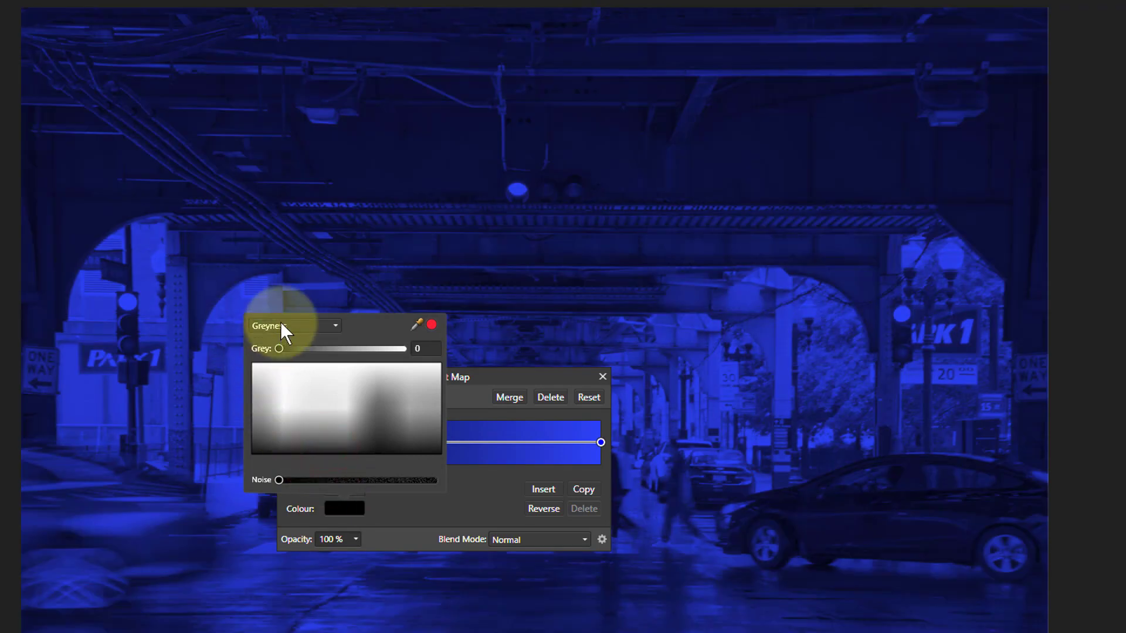
left_click(282, 325)
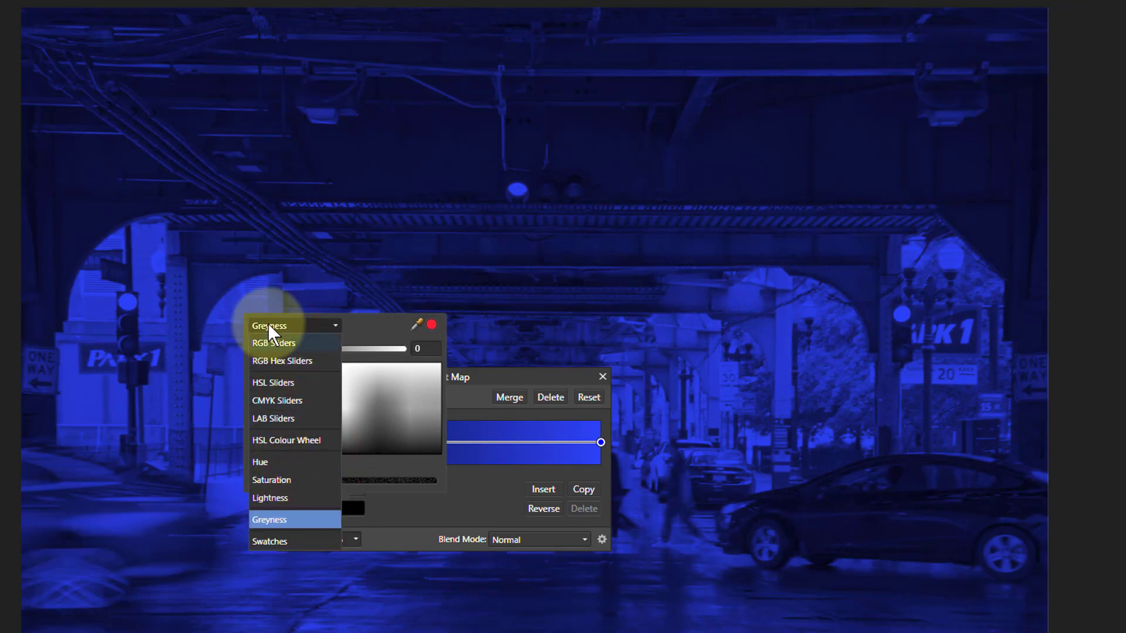
left_click(269, 327)
left_click(269, 329)
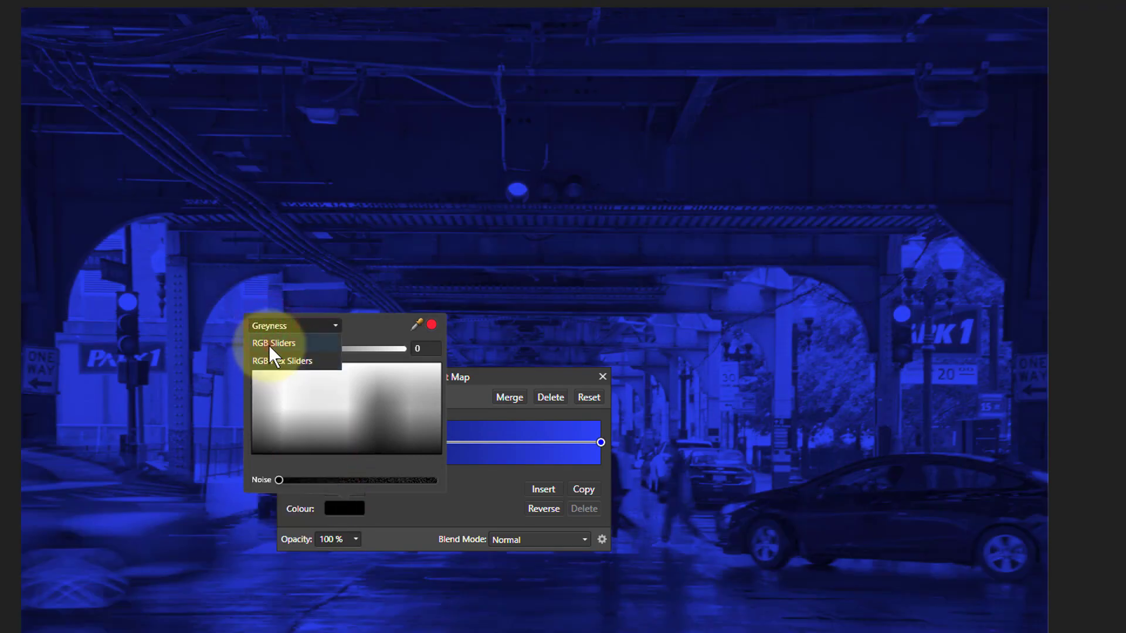
left_click(270, 346)
left_click(468, 488)
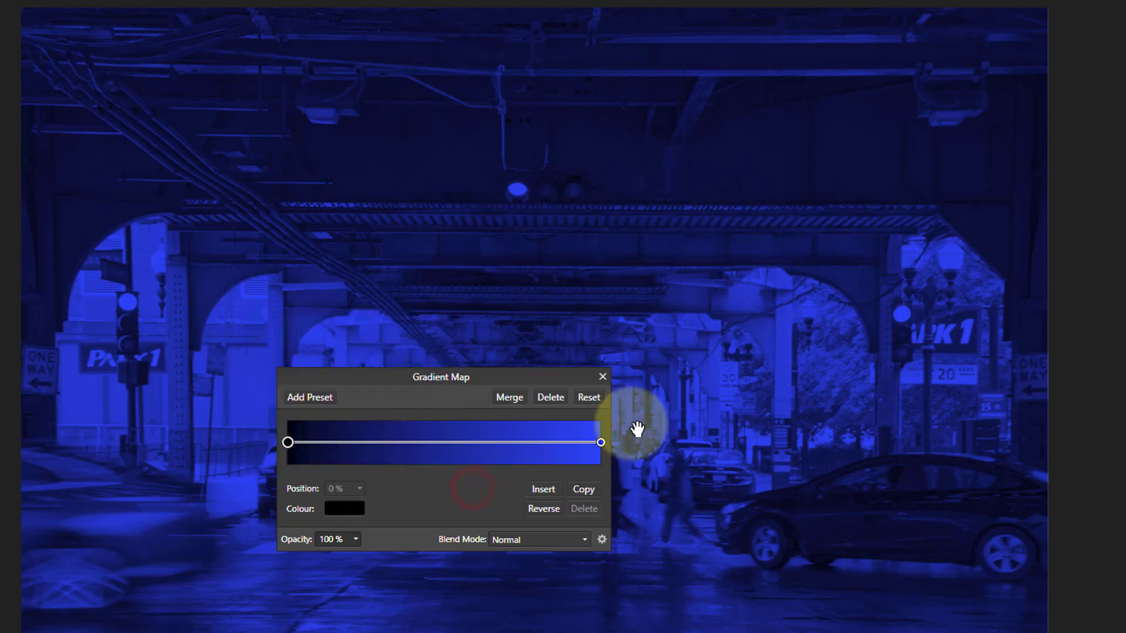
left_click(600, 443)
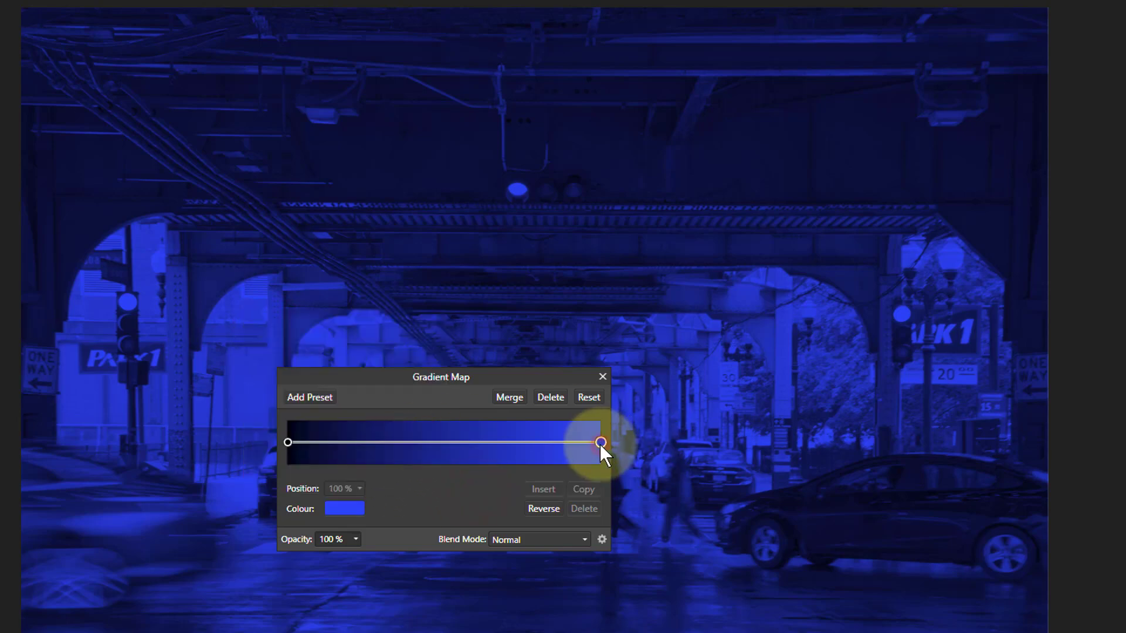
left_click(349, 509)
left_click(339, 410)
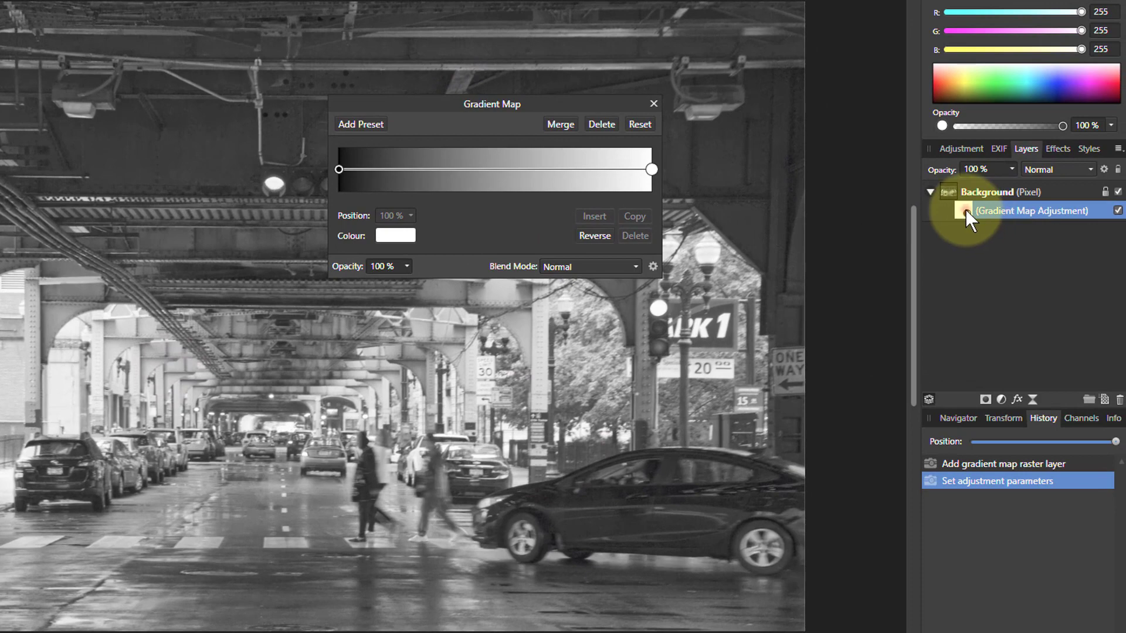
Set the Gradient Map layer's blend mode to Linear Light, keeping opacity at 100%
left_click(968, 211)
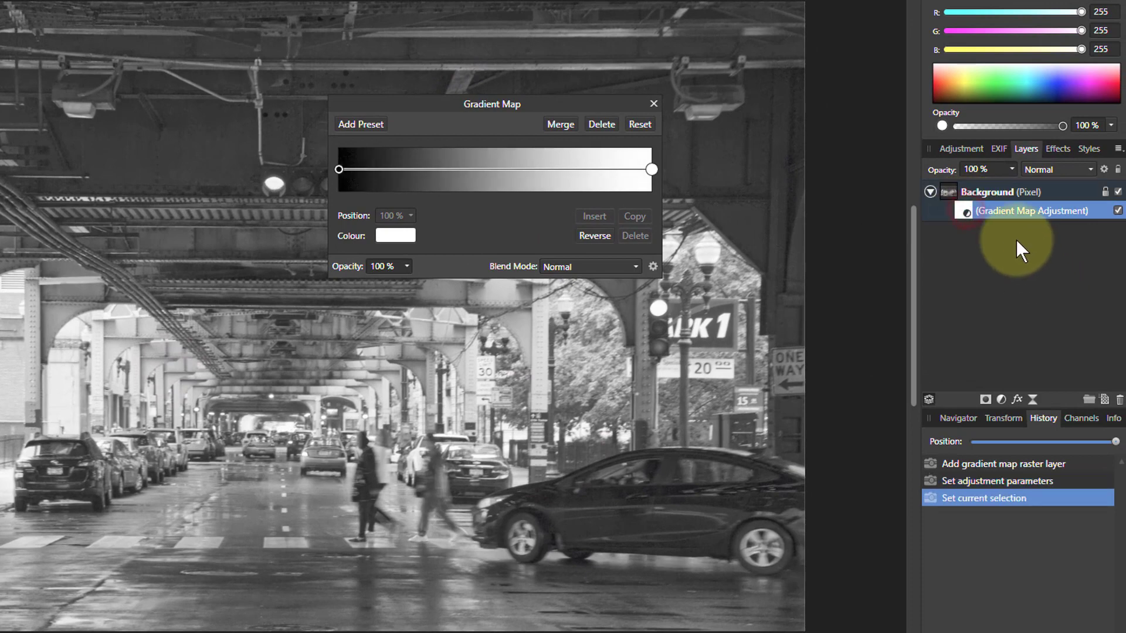
left_click(1056, 168)
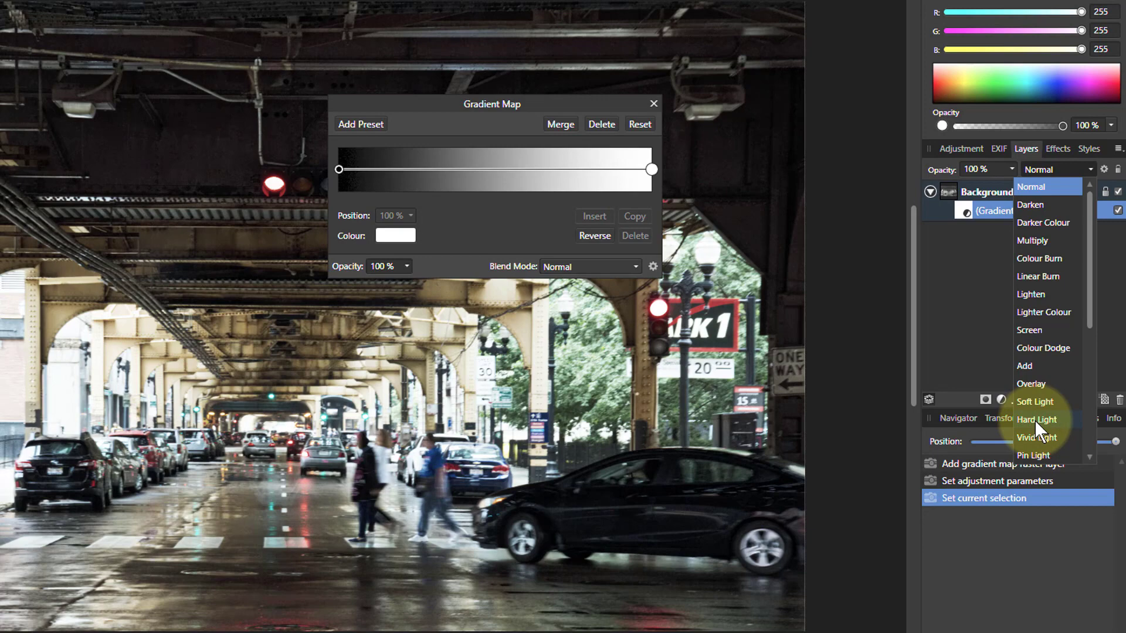
scroll(1035, 420, "down", 2)
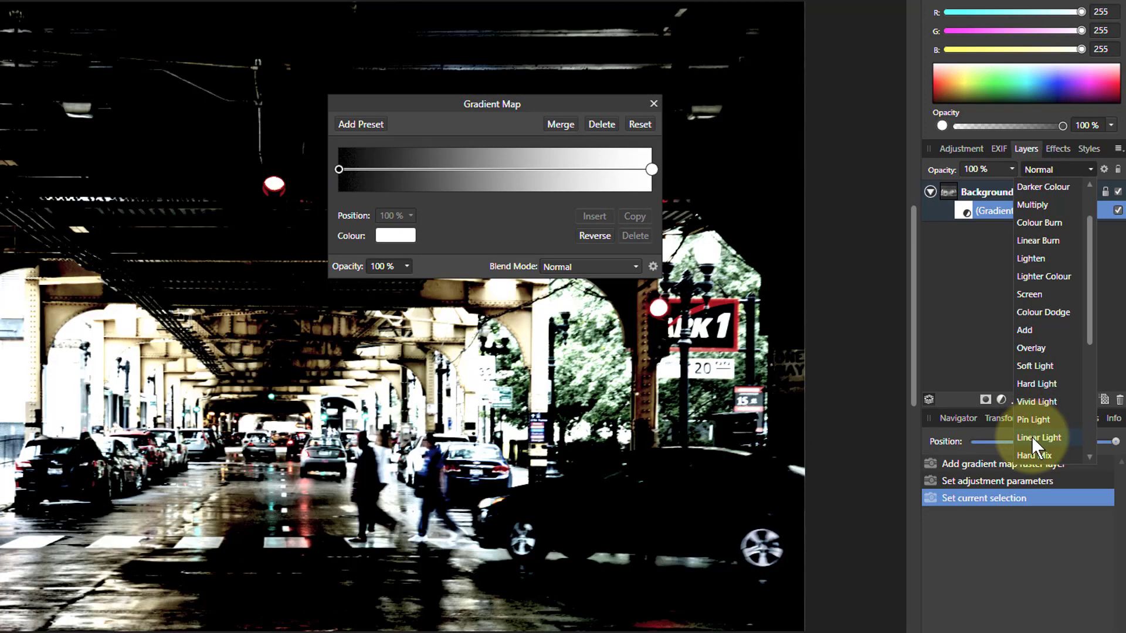
left_click(1038, 438)
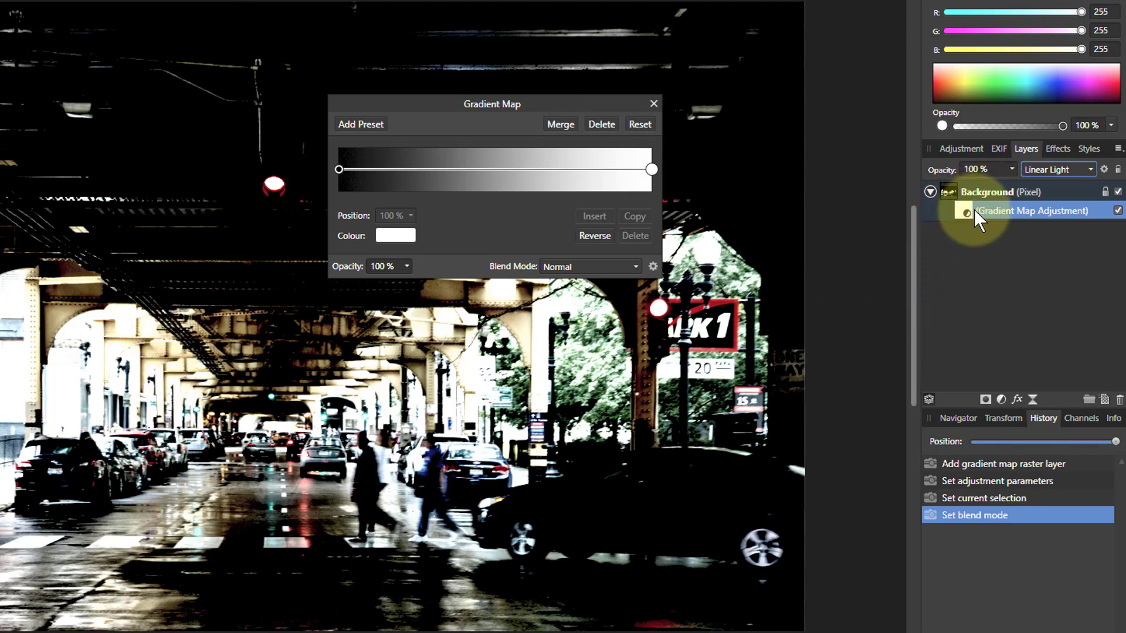
left_click(1013, 169)
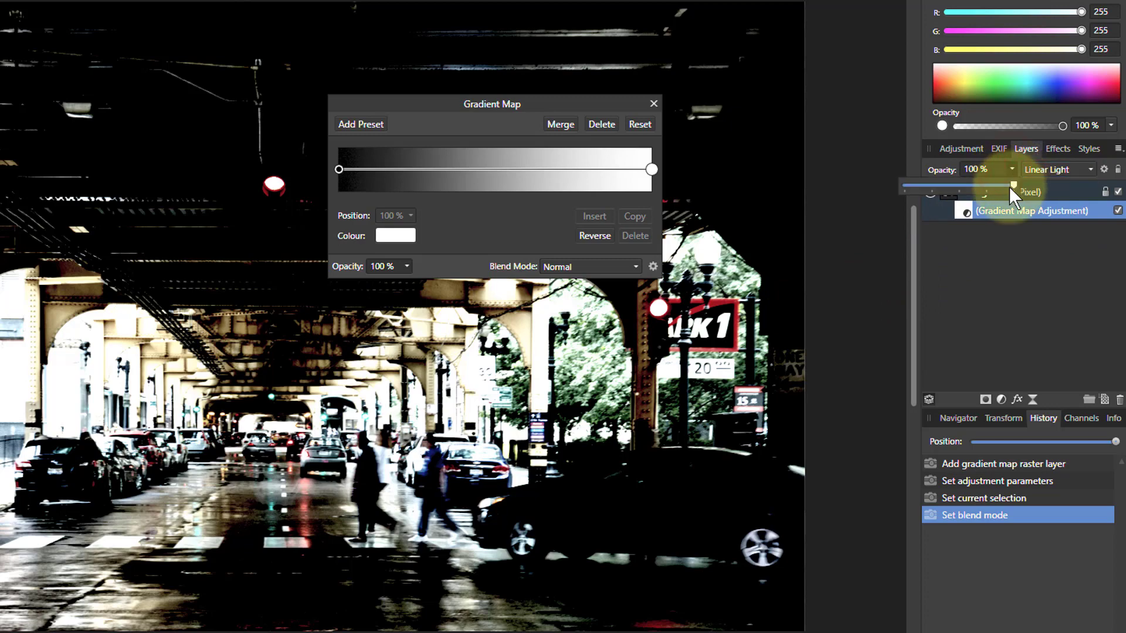
mouse_move(1012, 185)
left_mouse_down()
mouse_move(947, 187)
mouse_move(1050, 205)
left_mouse_up()
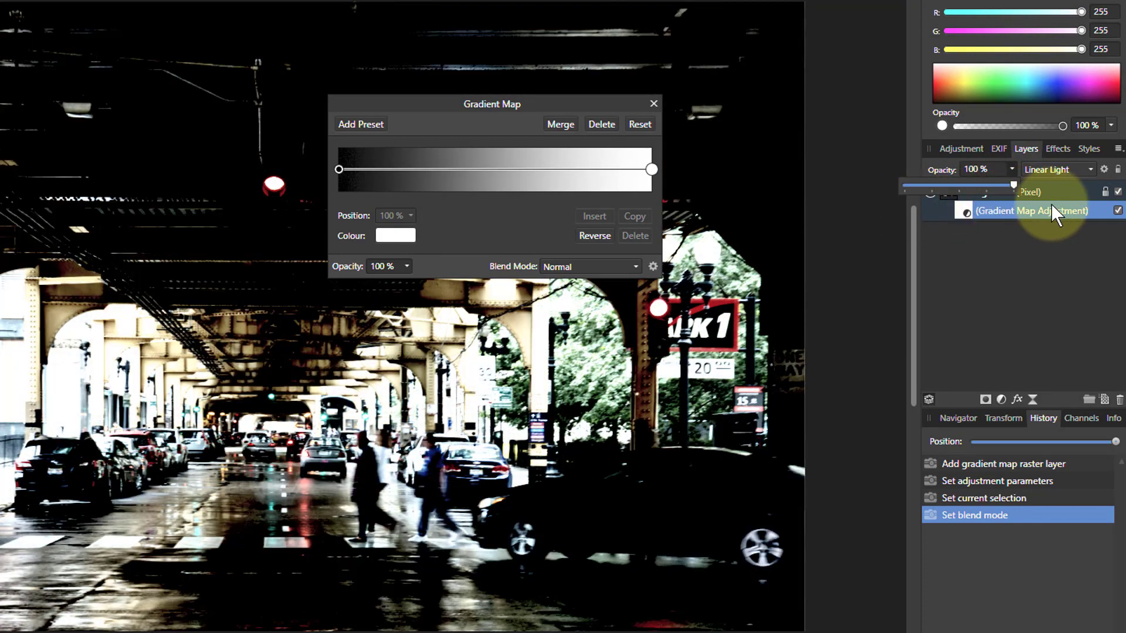
left_click(1051, 205)
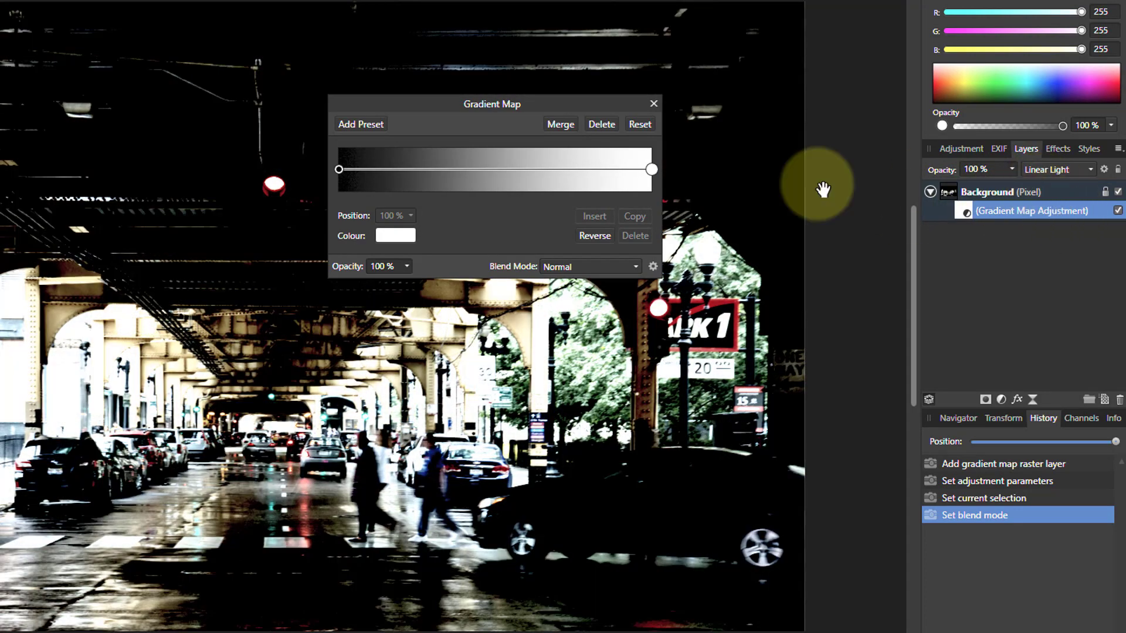
Rename the Gradient Map layer to 'increase contrast'
left_click(653, 105)
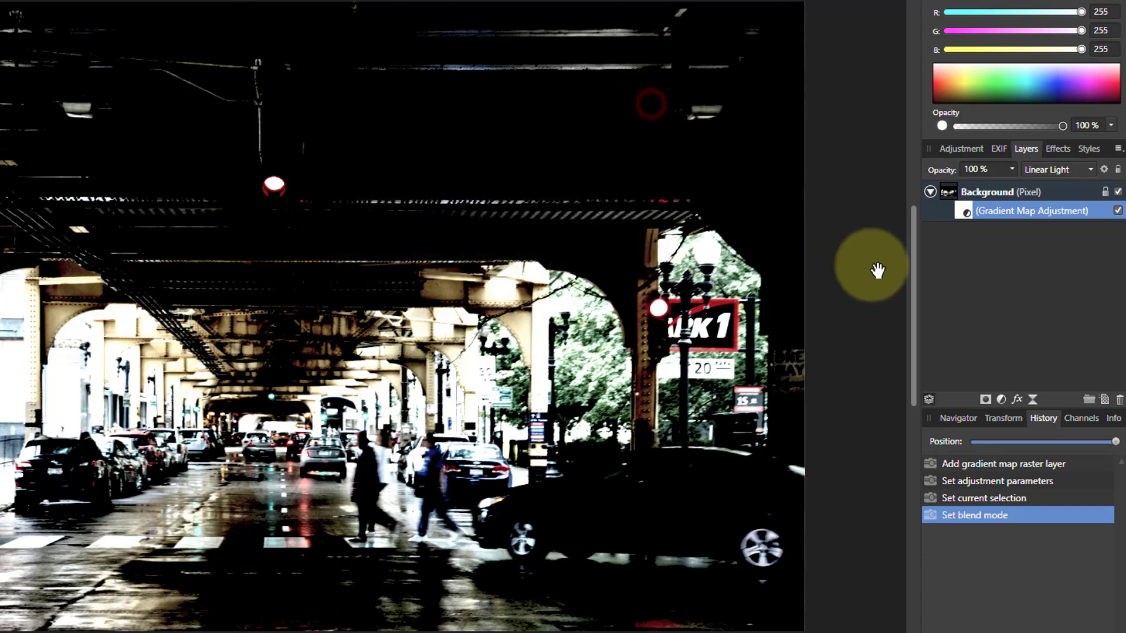
left_click(965, 211)
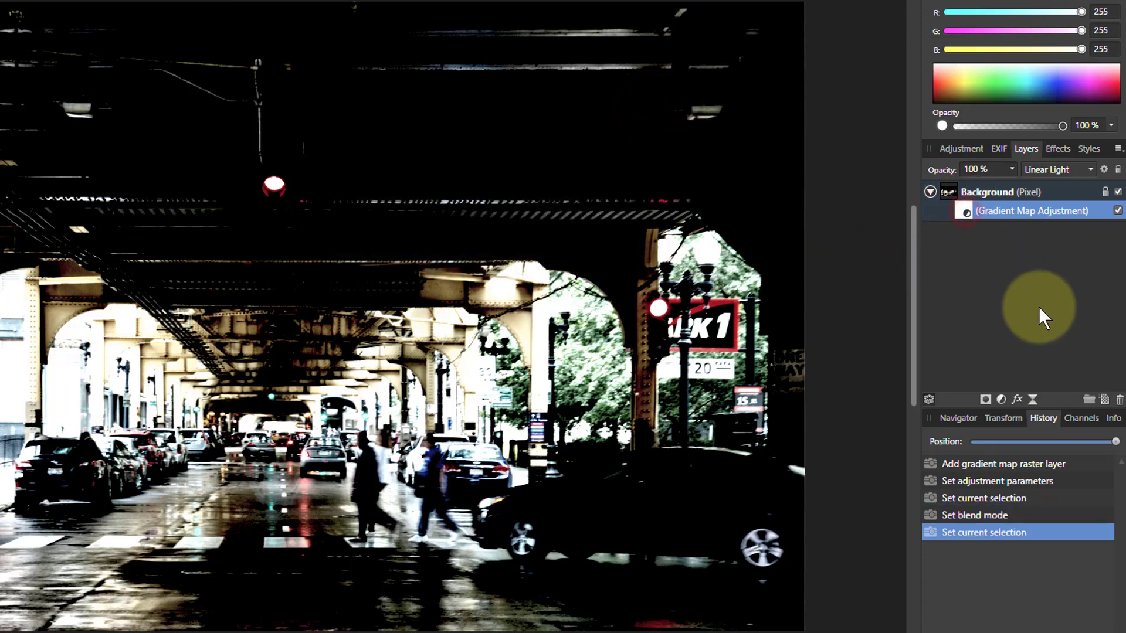
double_click(991, 212)
type("increase contrast")
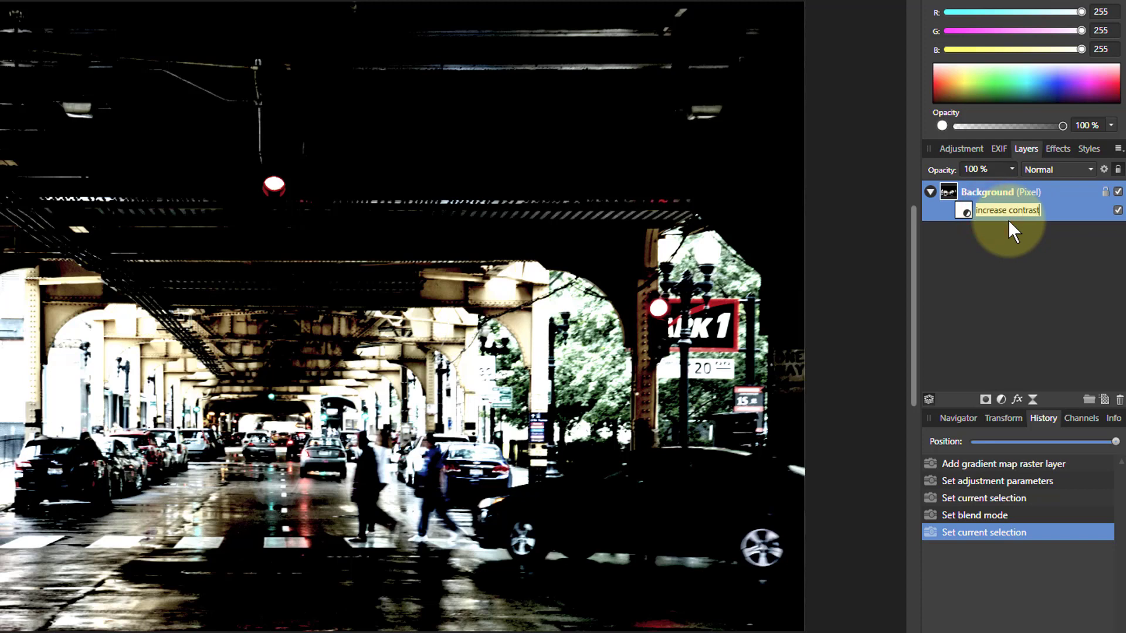
key("Return")
Duplicate the increase contrast layer with Ctrl+J and name the copy 'decrease contrast'
left_click(965, 214)
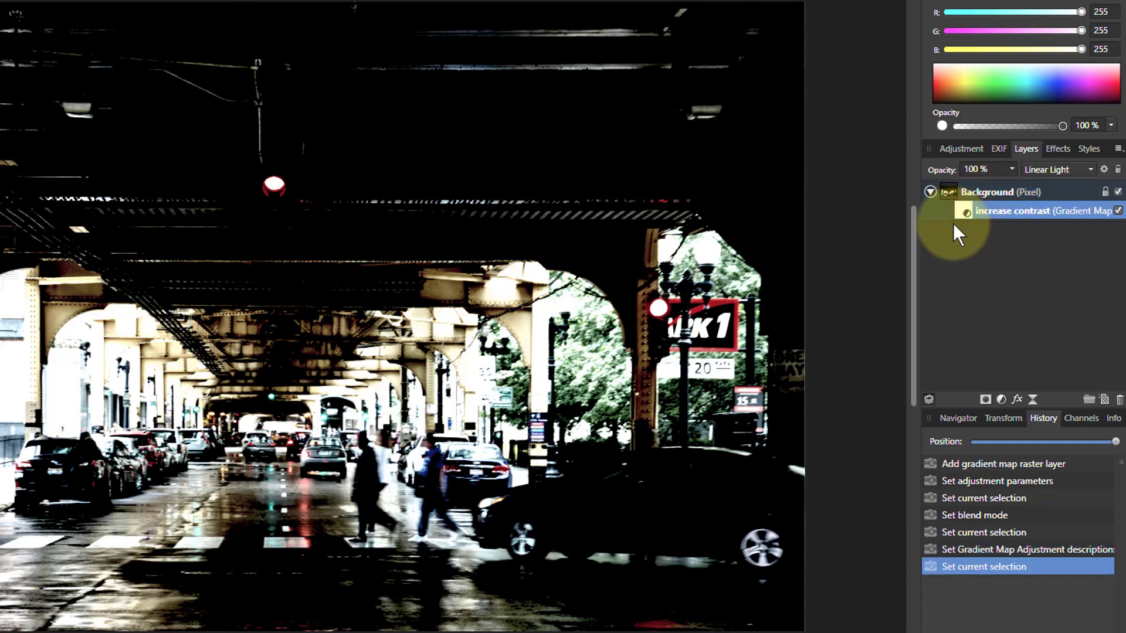
key("ctrl+j")
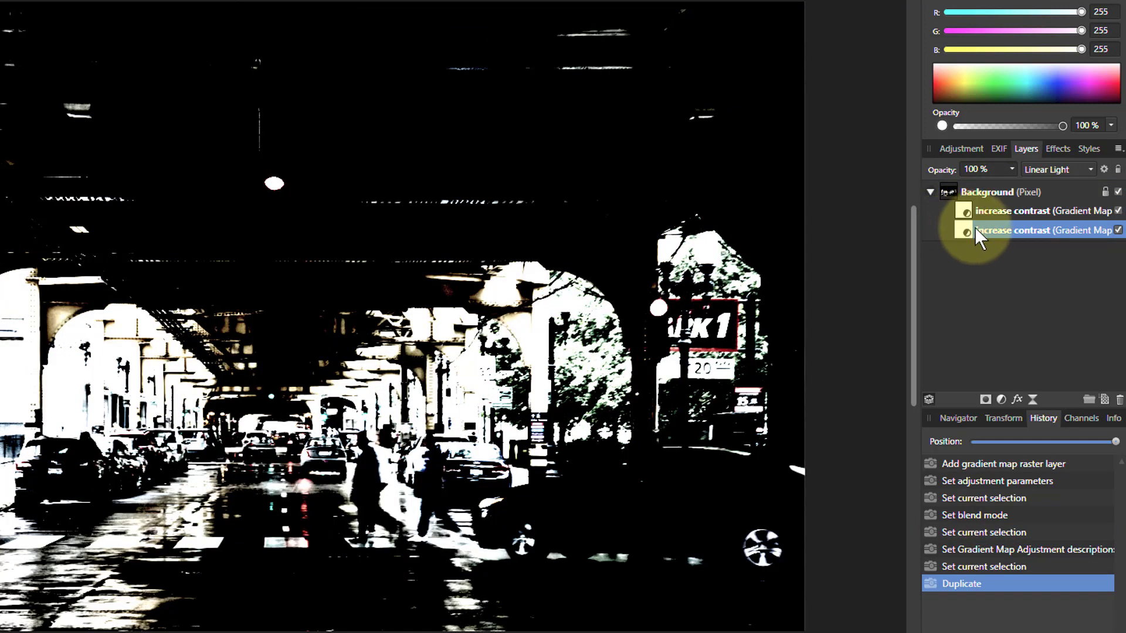
left_click(976, 229)
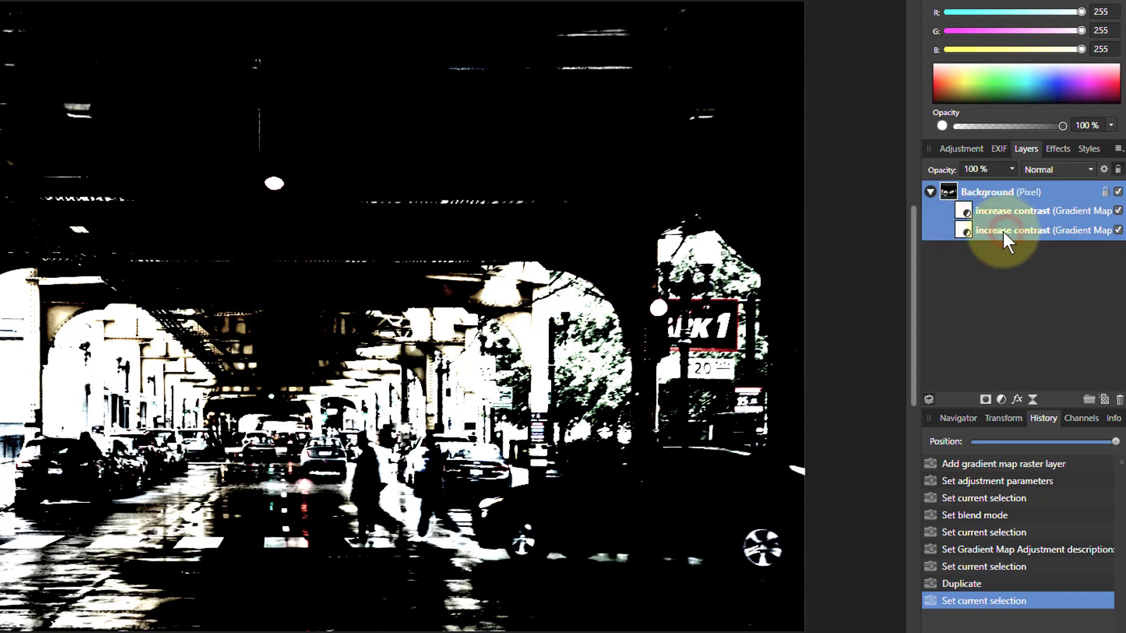
double_click(997, 231)
type("dcontrast")
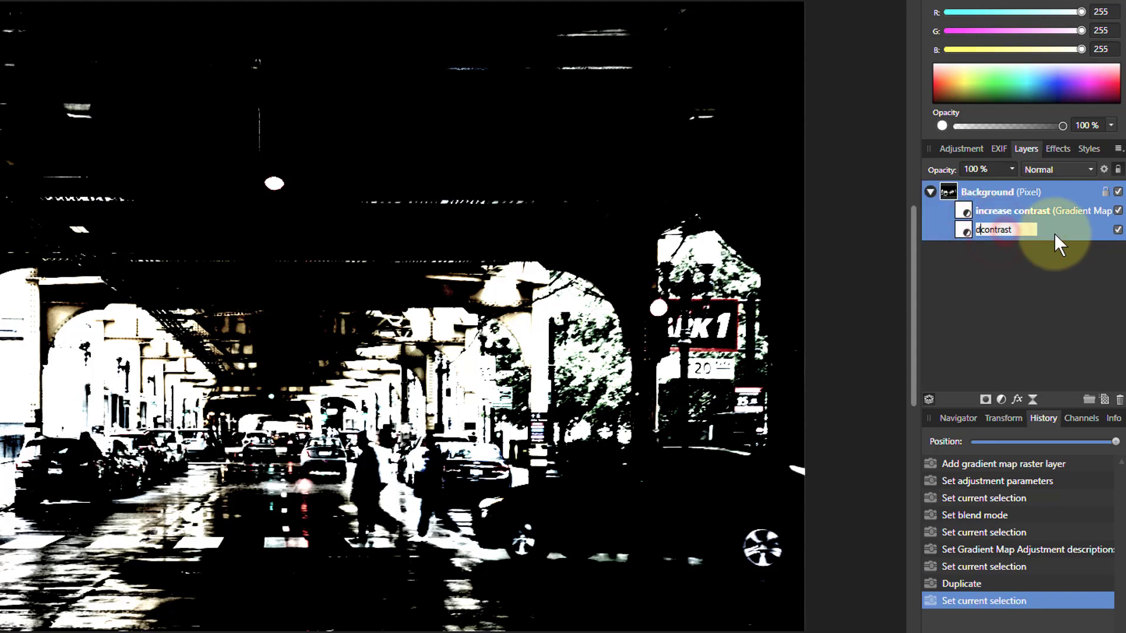
type("decrease")
key("Return")
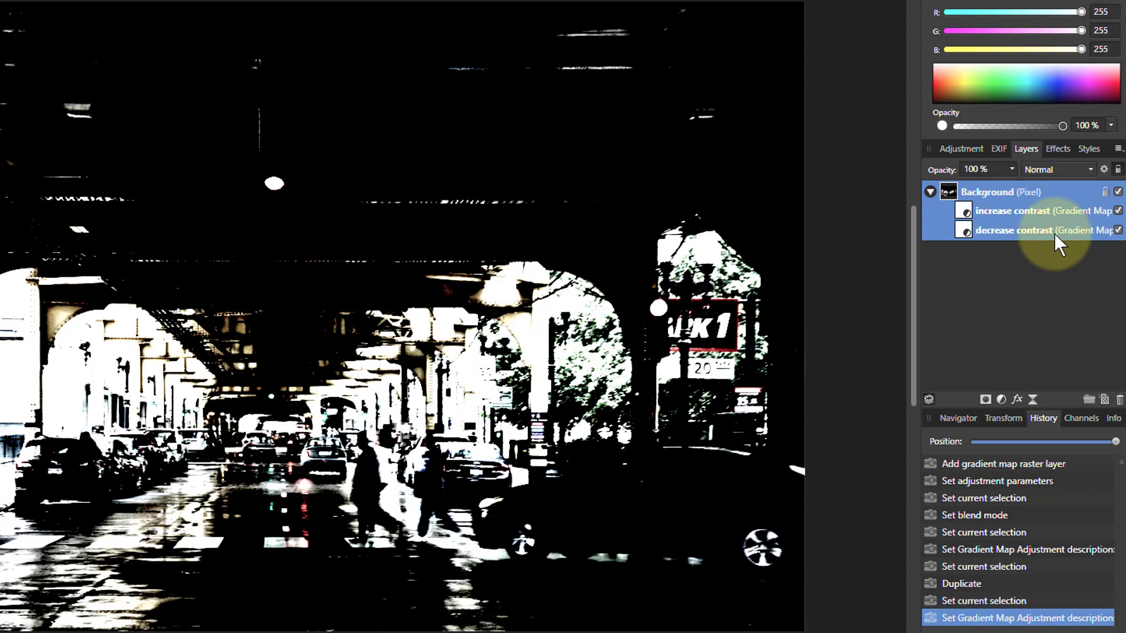
Toggle the decrease contrast layer's visibility off and back on to compare its effect
left_click(958, 229)
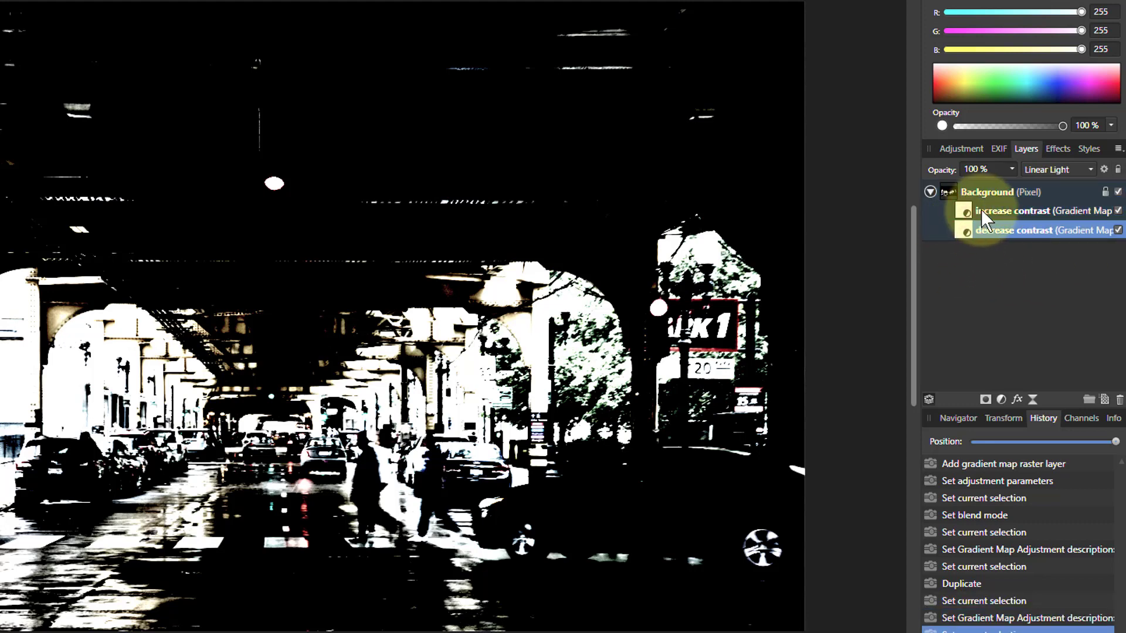
left_click(967, 212)
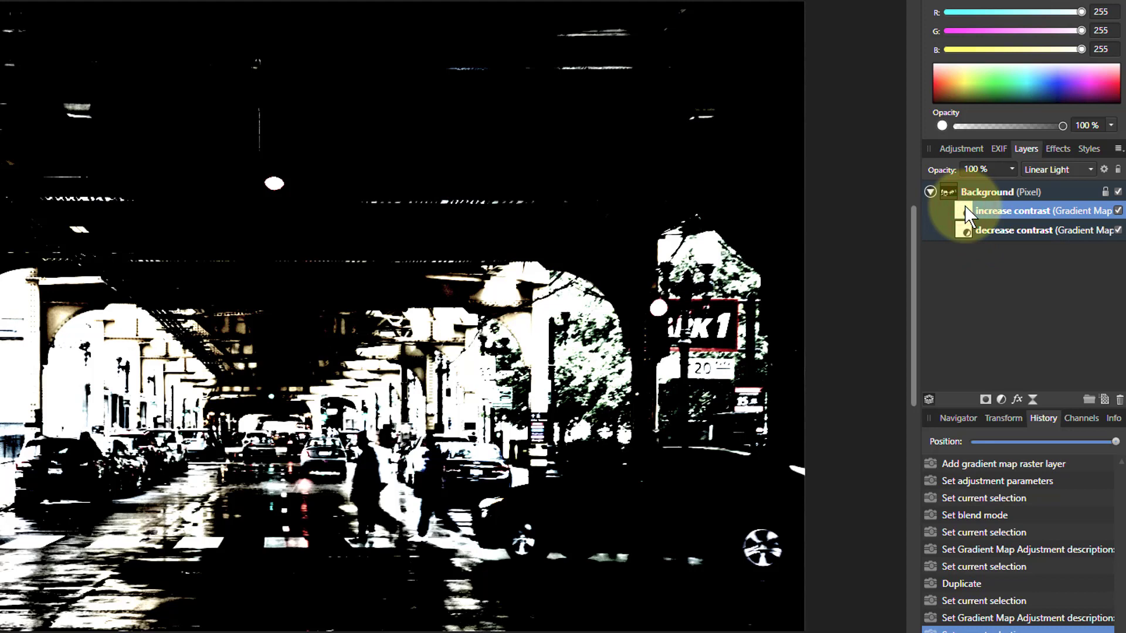
left_click(1117, 230)
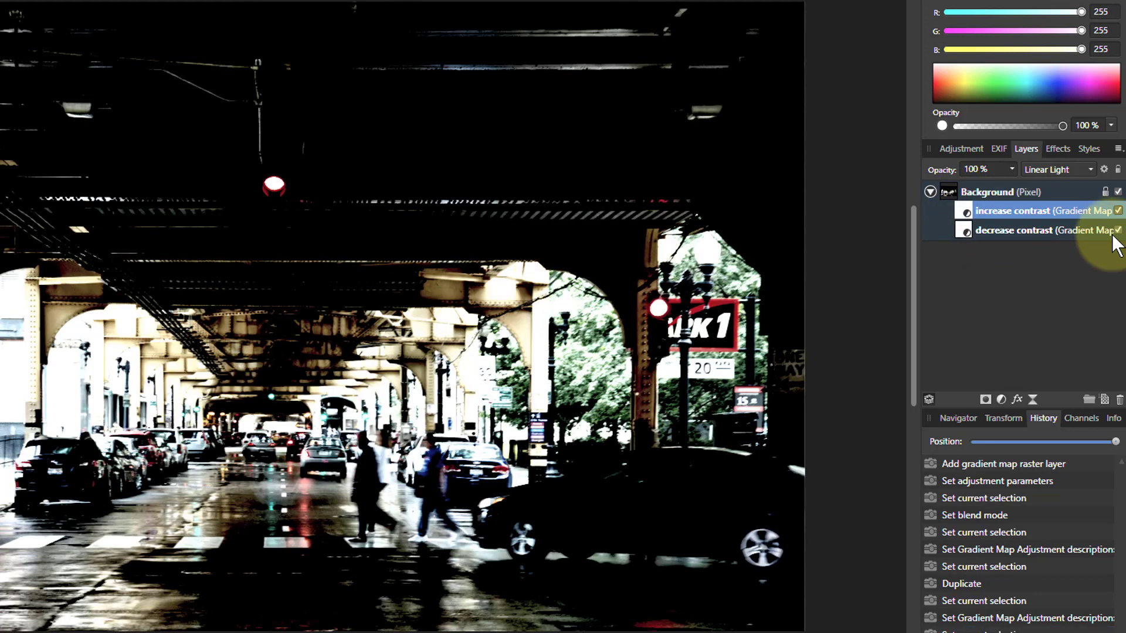
left_click(1117, 230)
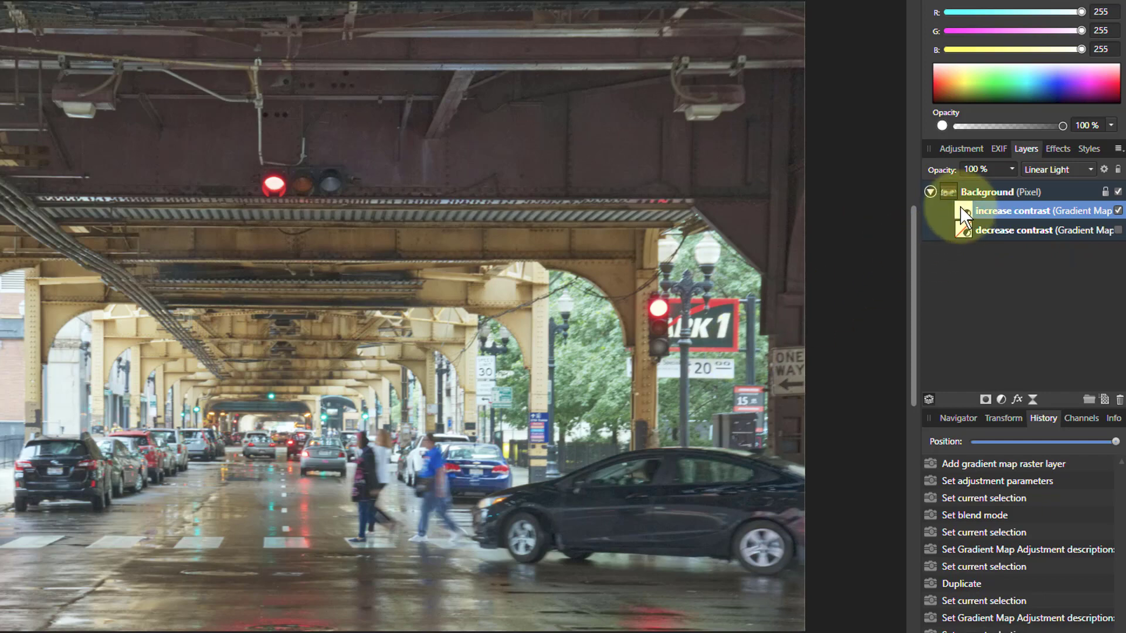
left_click(1117, 231)
Invert the decrease contrast layer with Ctrl+I and hide the increase contrast layer
left_click(977, 232)
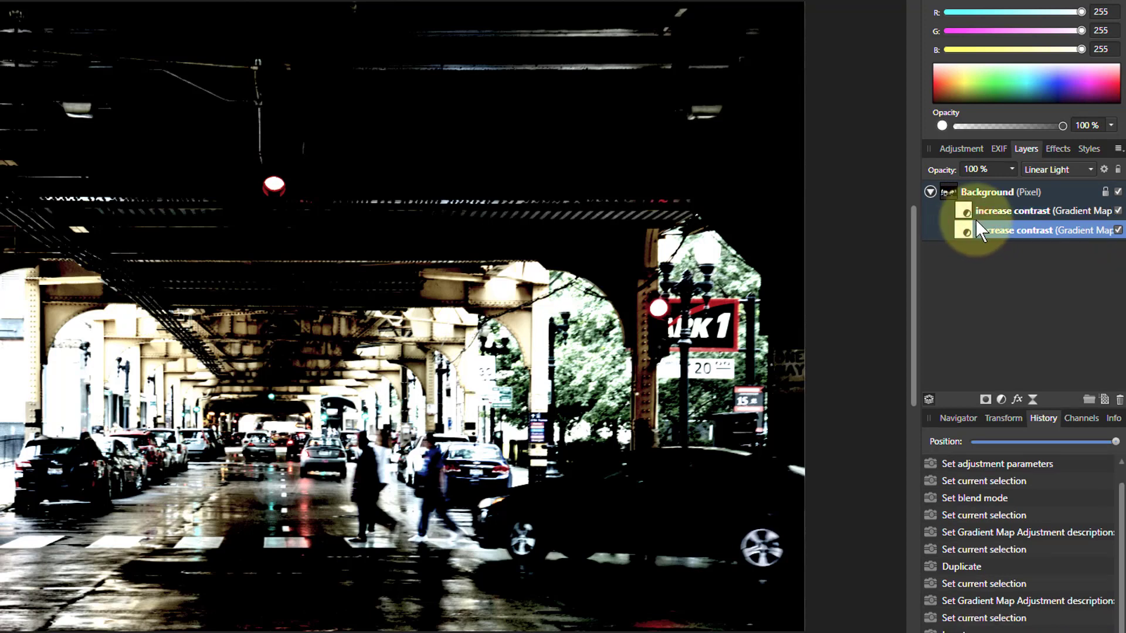
key("ctrl+i")
left_click(1118, 210)
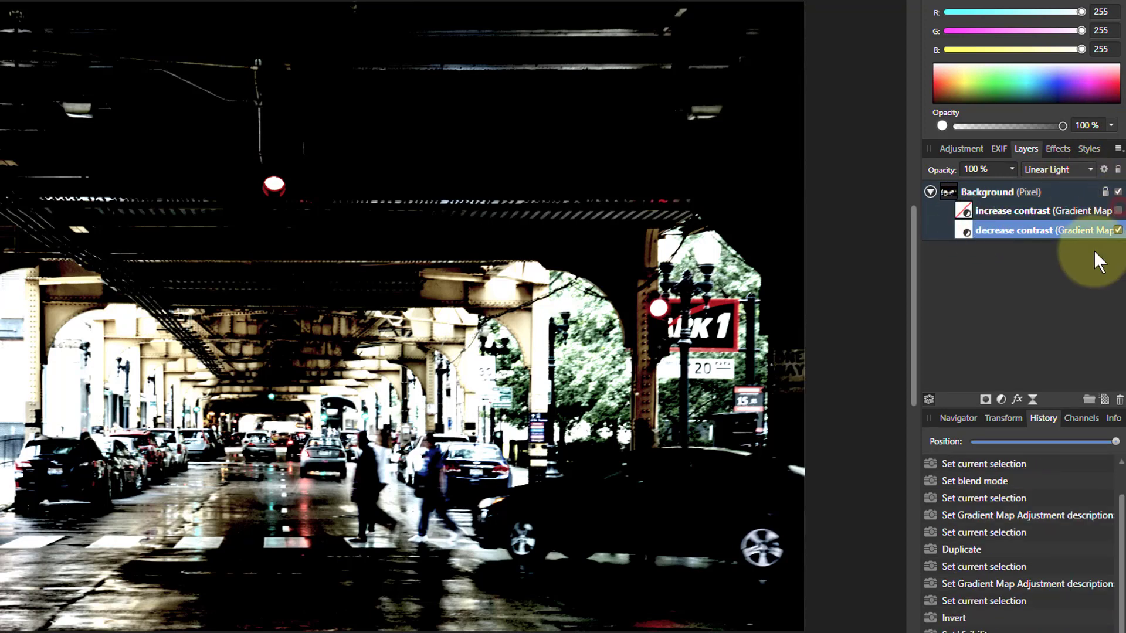
Reverse the decrease contrast gradient to white-to-black and set its blend mode to Overlay
double_click(965, 230)
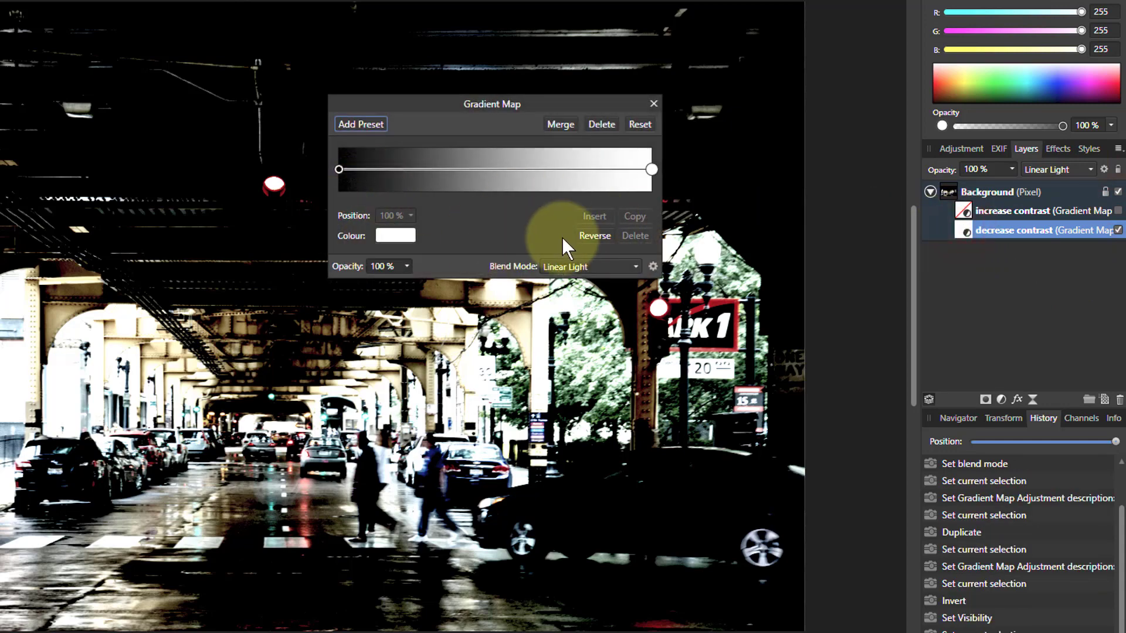
left_click(594, 235)
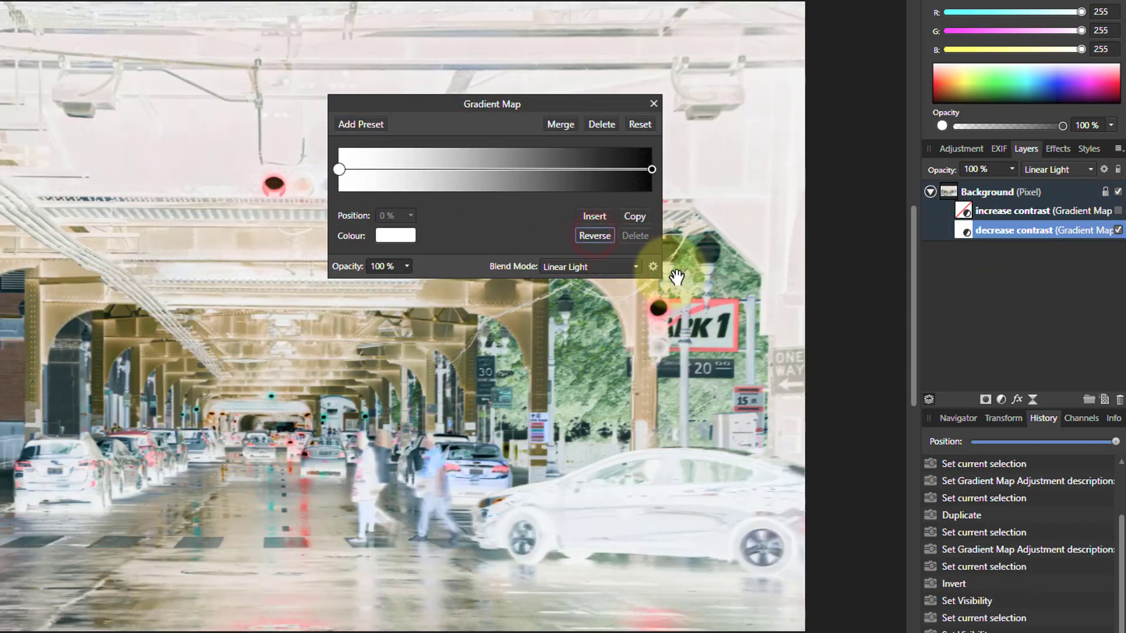
left_click(578, 265)
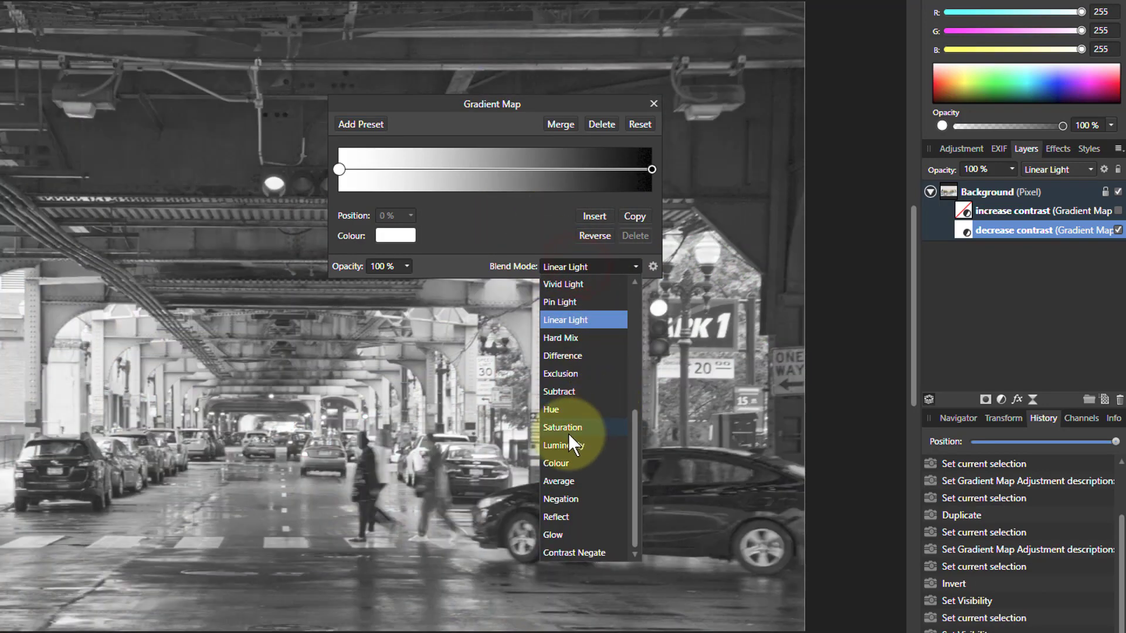
scroll(561, 415, "up", 3)
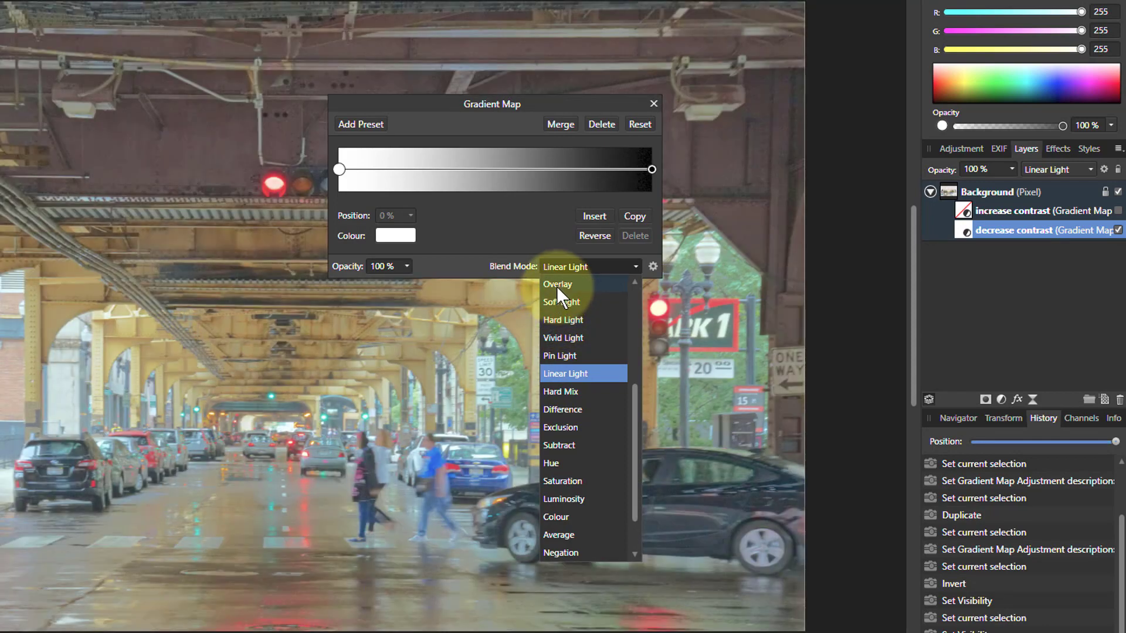
left_click(557, 285)
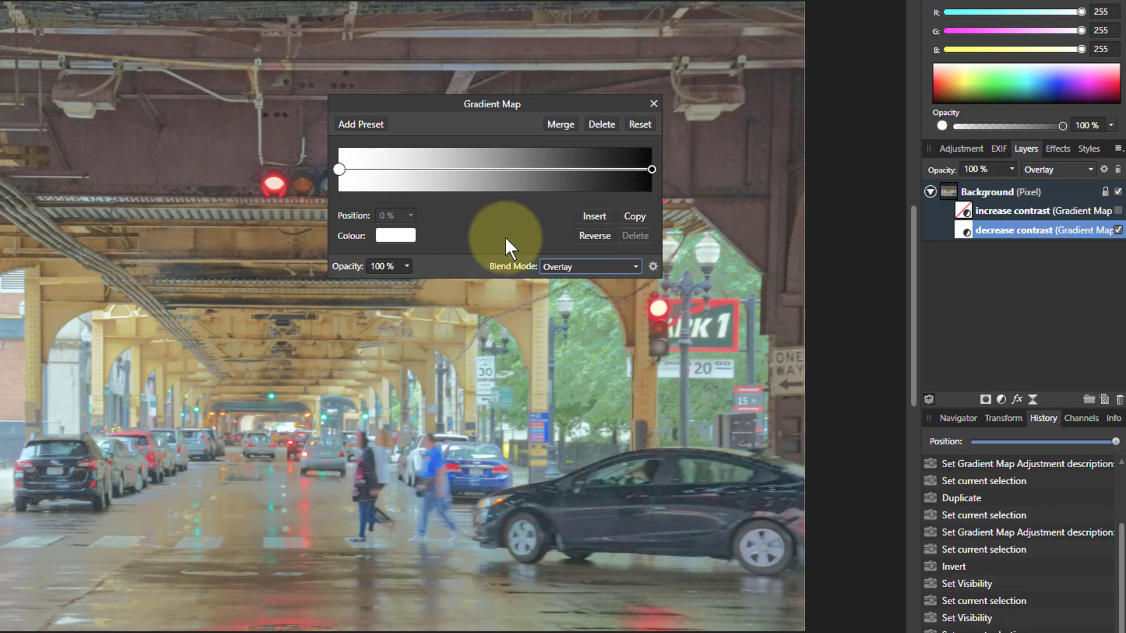
Turn the increase contrast layer back on and preview its black mask before viewing the photo
left_click(653, 103)
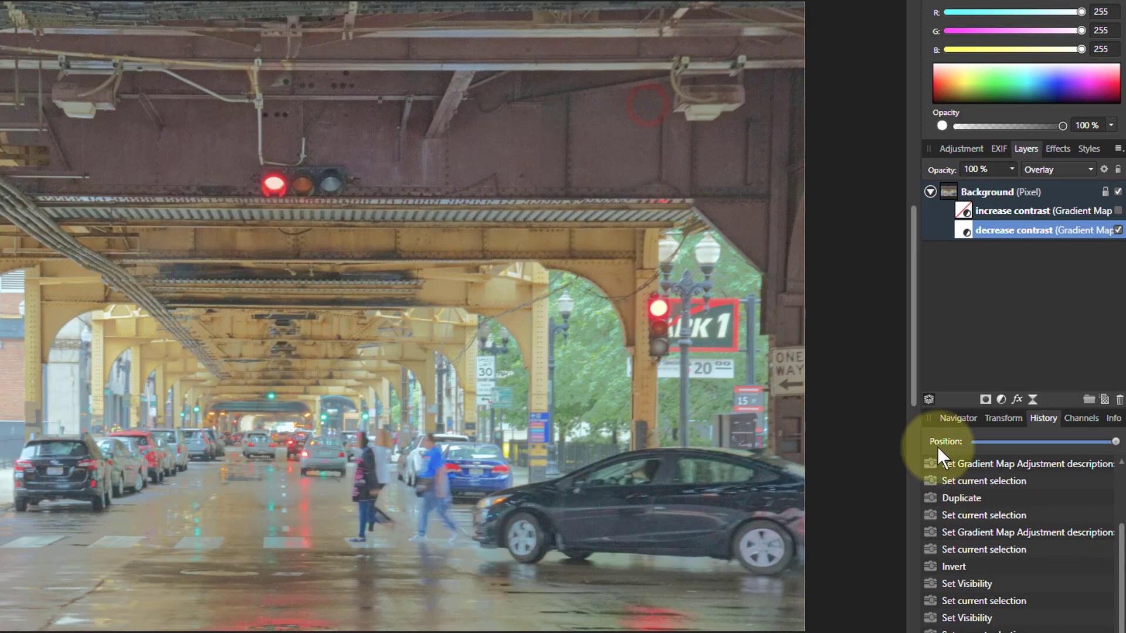
left_click(966, 231)
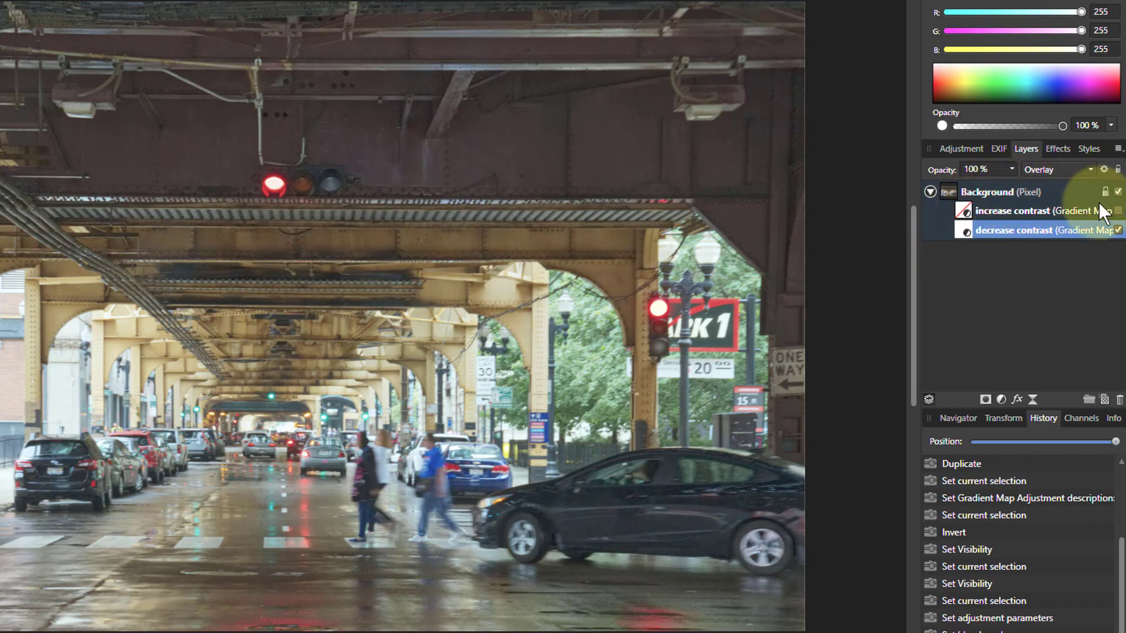
left_click(1117, 211)
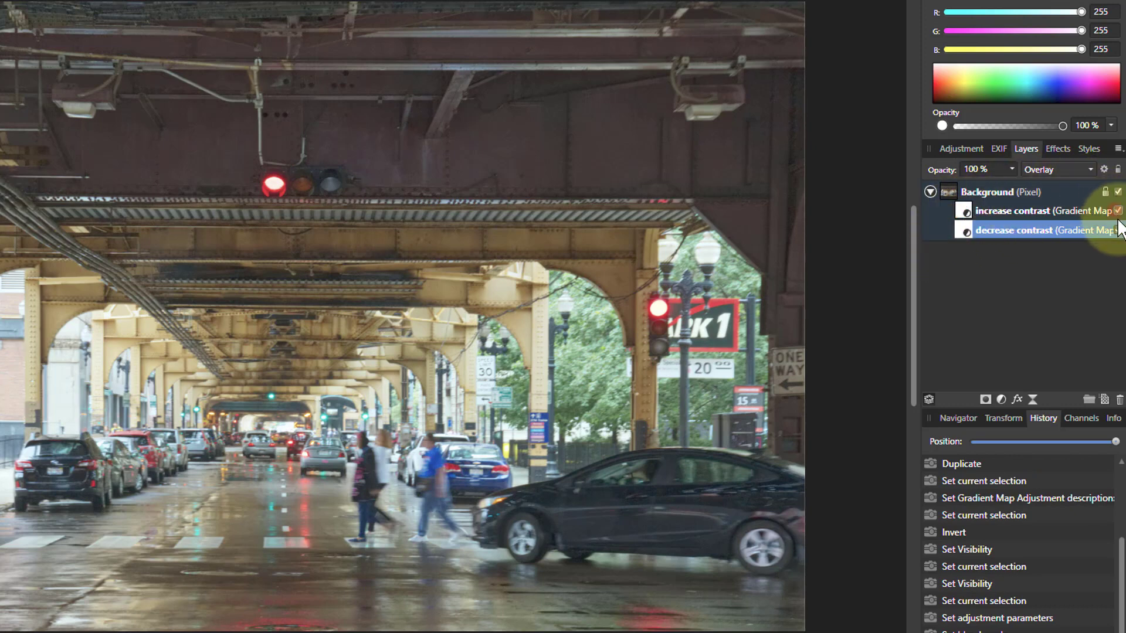
left_click(965, 212)
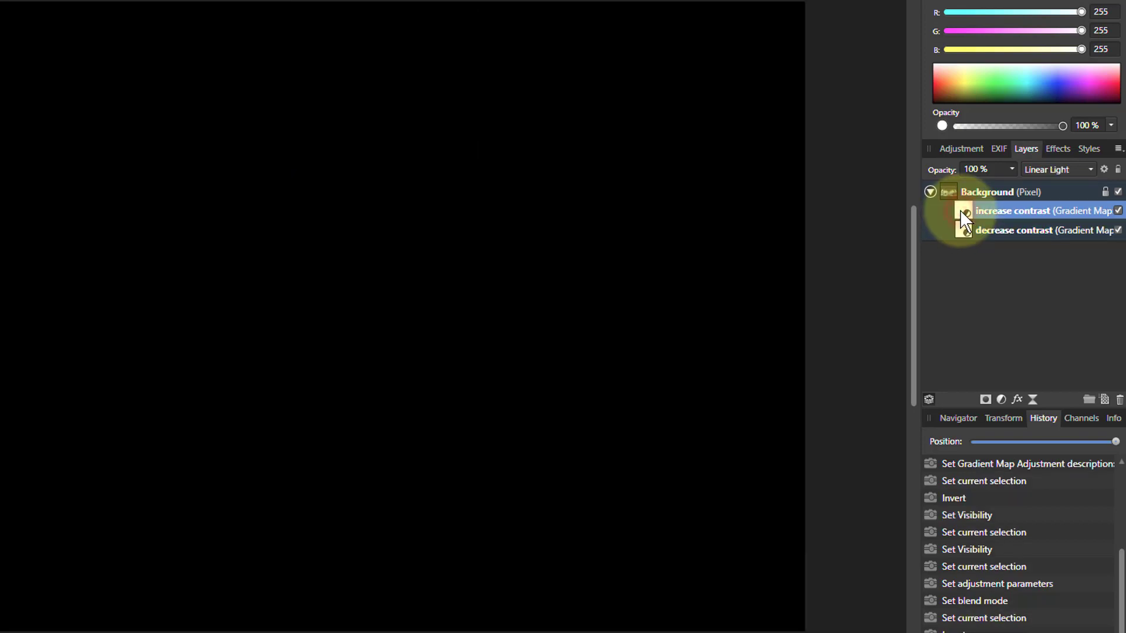
left_click(985, 192)
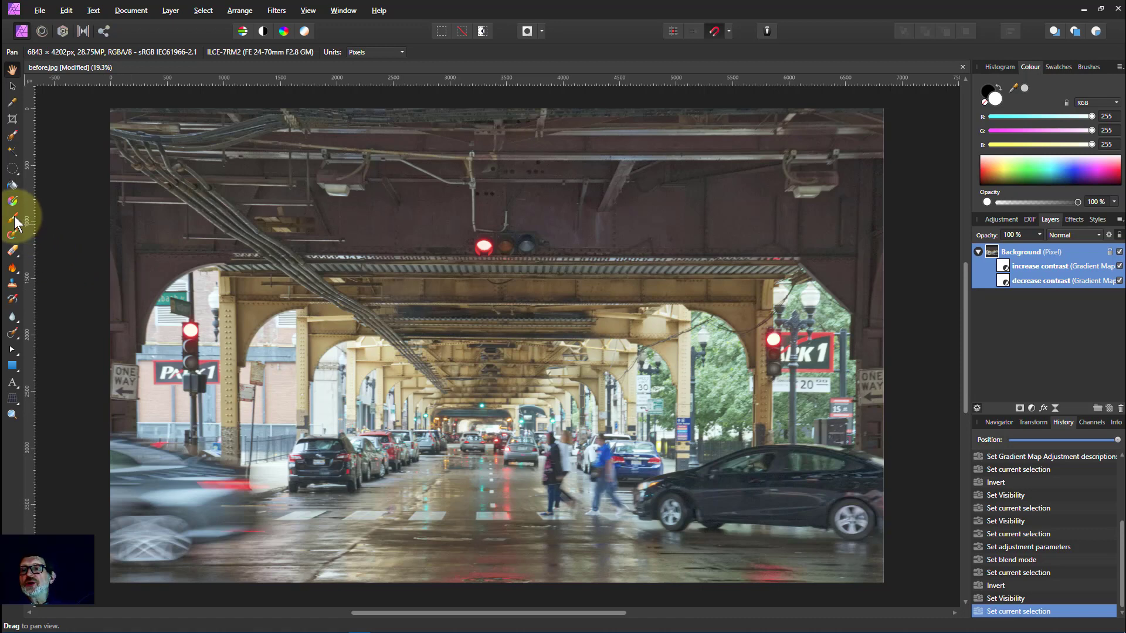
Set up the Paint Brush with swapped colours at 30% opacity on the increase contrast layer
left_click(15, 220)
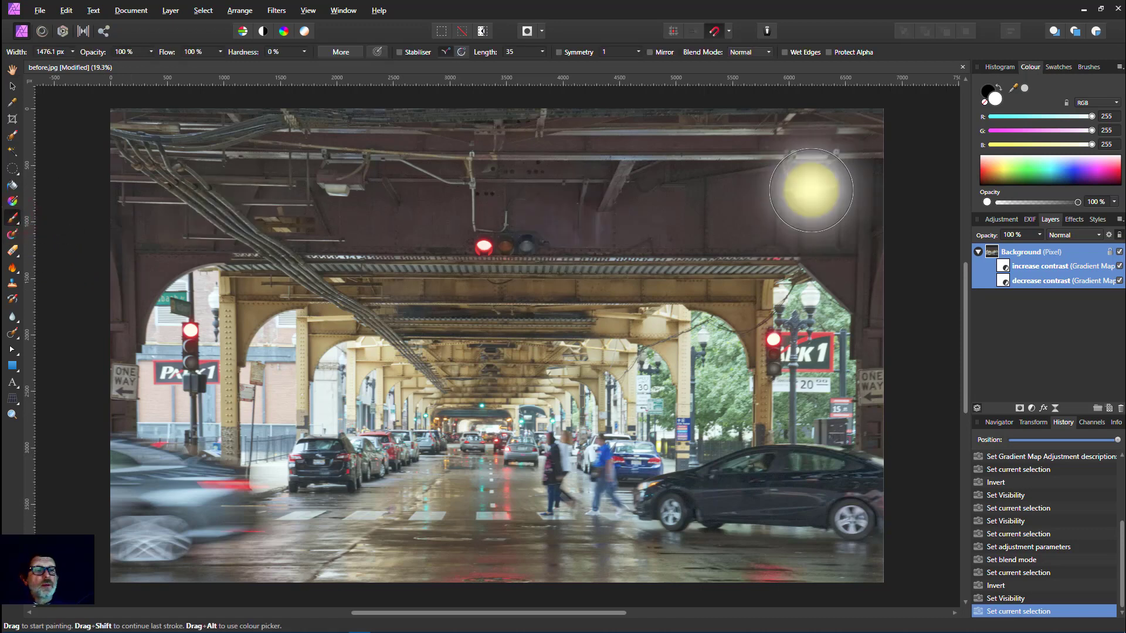
left_click(986, 100)
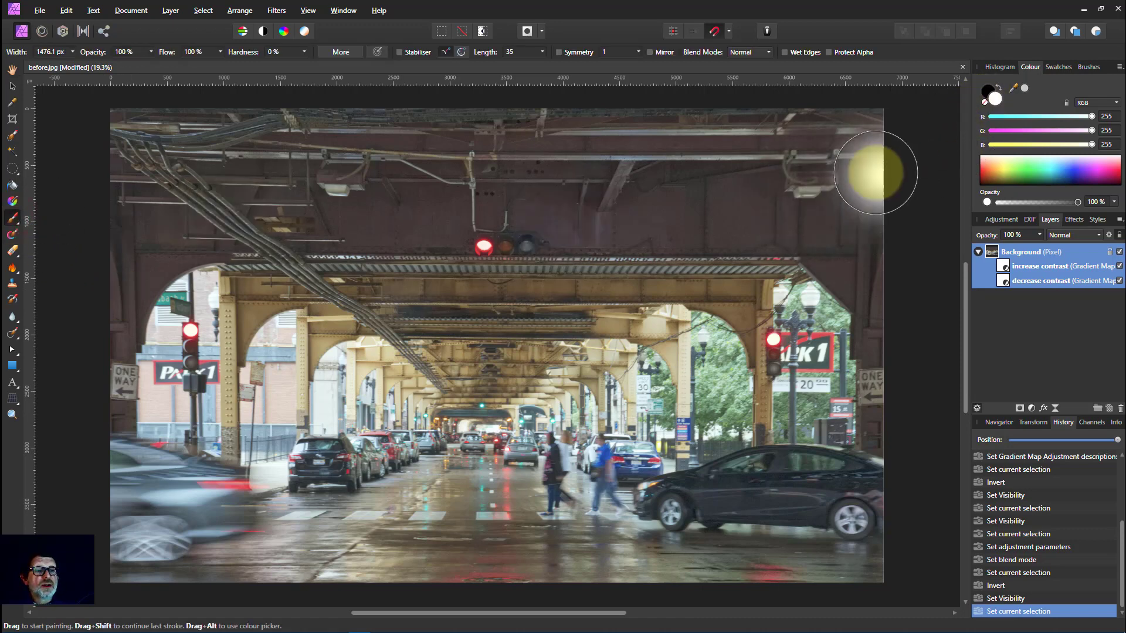
left_click(1006, 266)
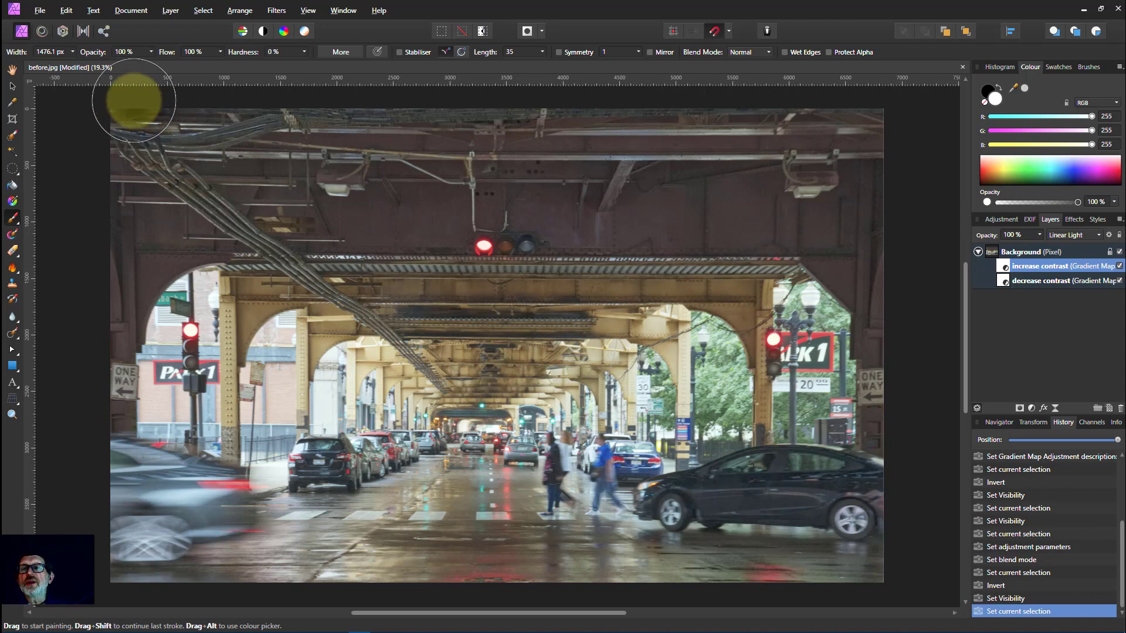
key("1")
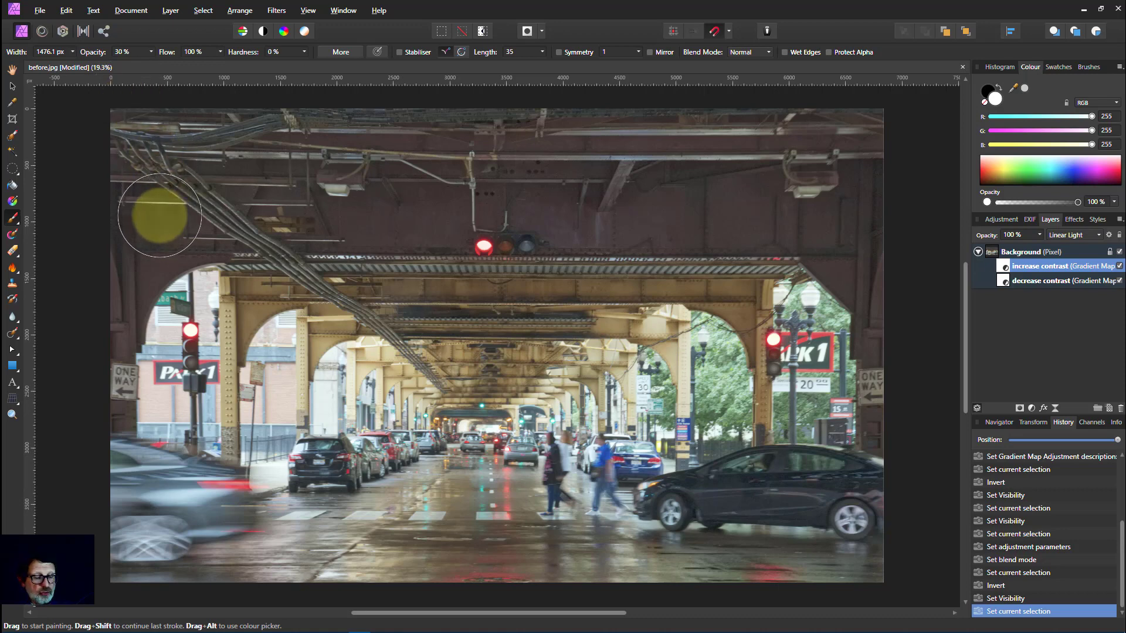
Paint contrast onto the left edge and, with a larger brush, along the top girders
left_click(95, 296)
key("bracketright")
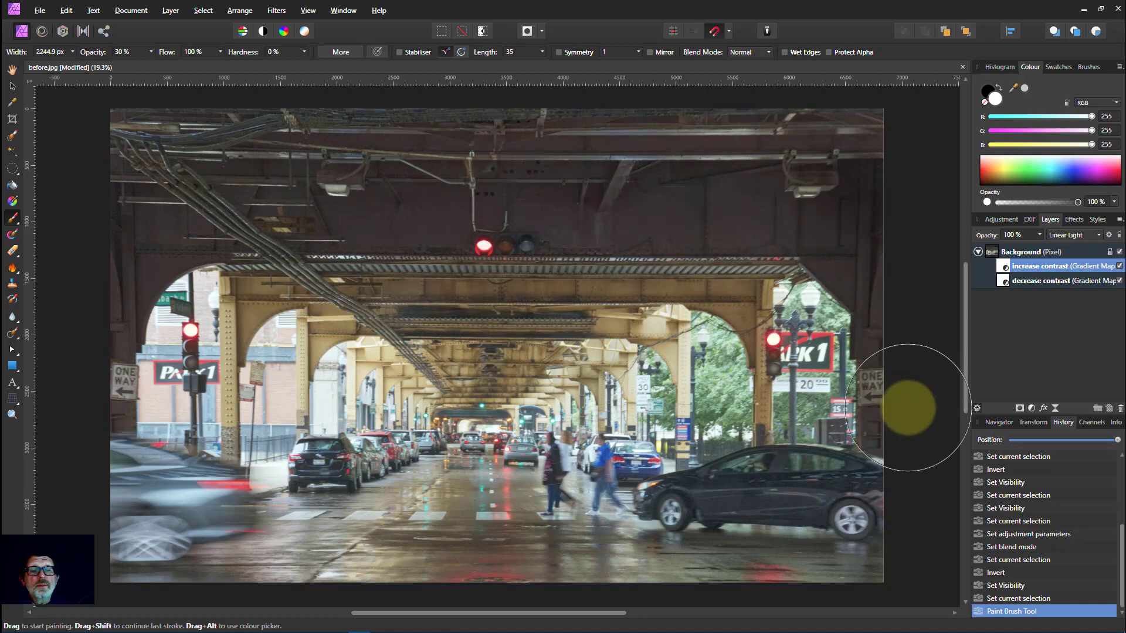
left_click_drag(796, 132, 95, 134)
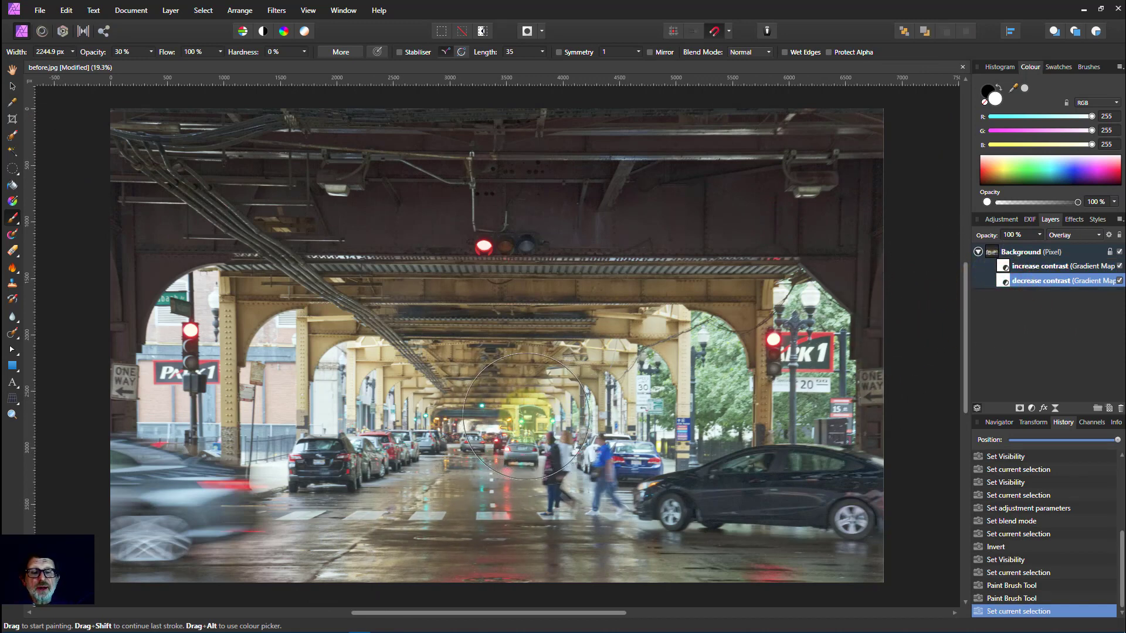
Paint reduced contrast over the far tunnel and parked cars, then more contrast across the wet street
left_click_drag(387, 423, 546, 427)
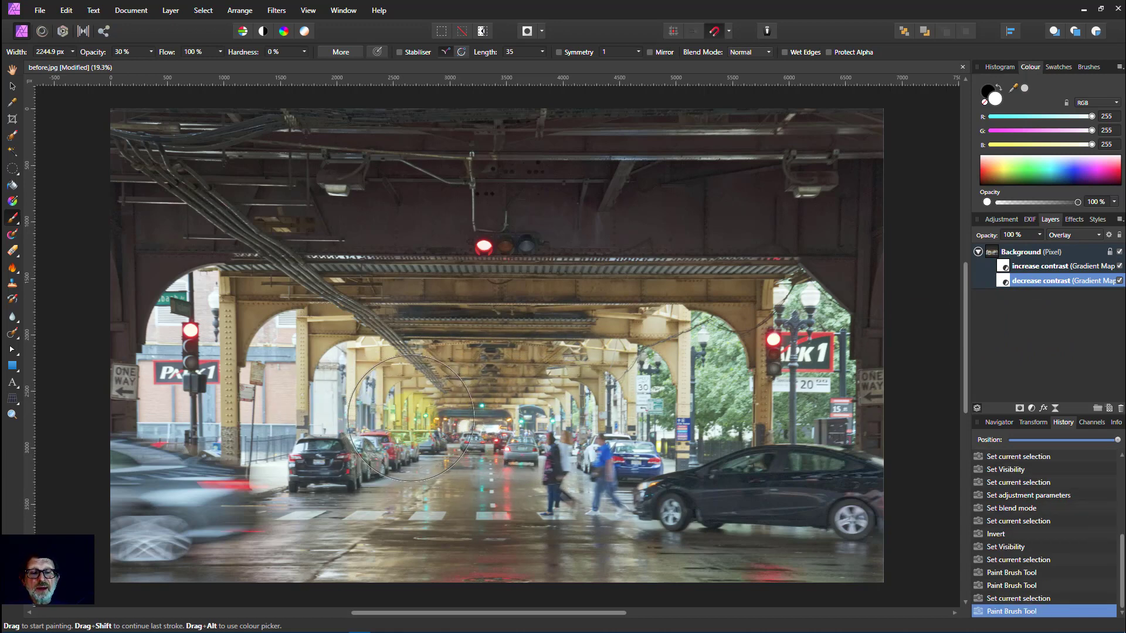
left_click_drag(555, 423, 620, 488)
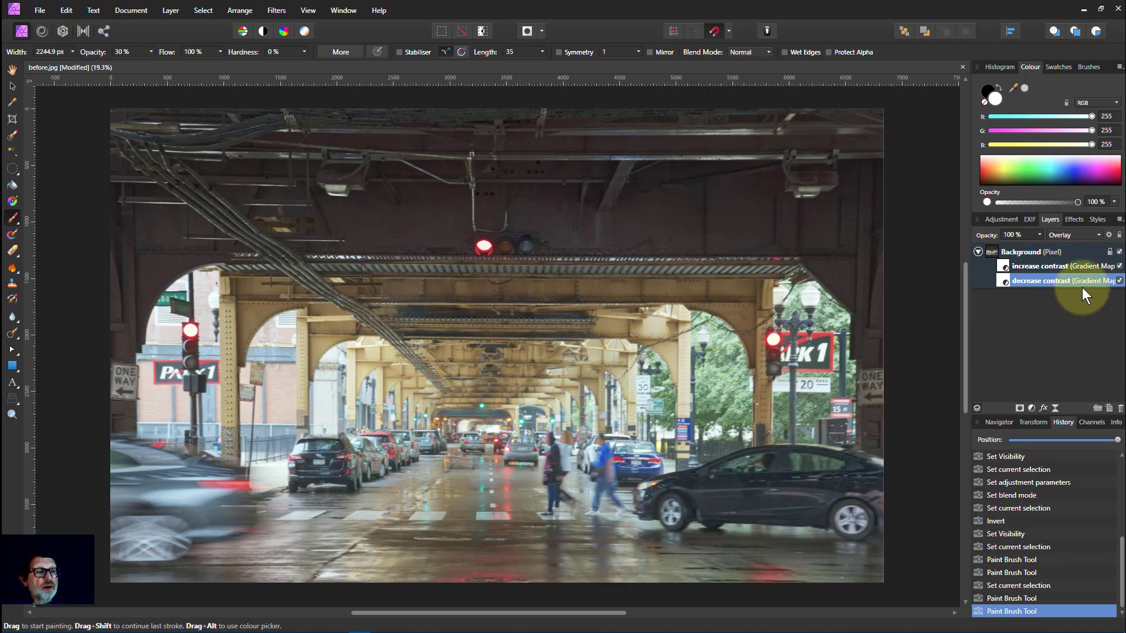
left_click(1042, 267)
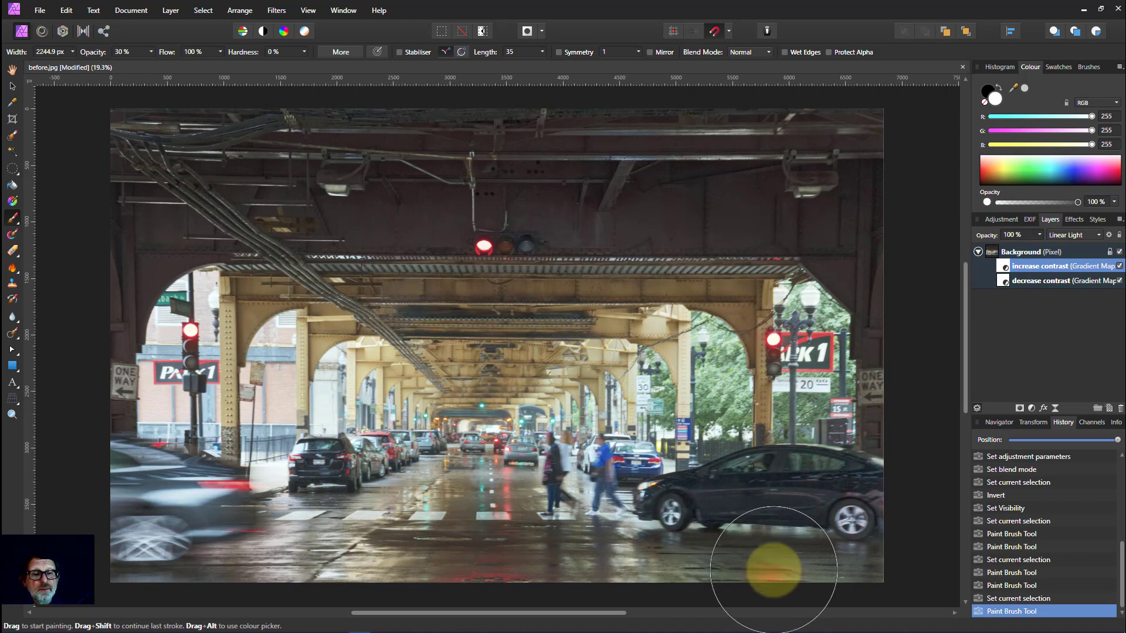
left_click_drag(123, 564, 866, 554)
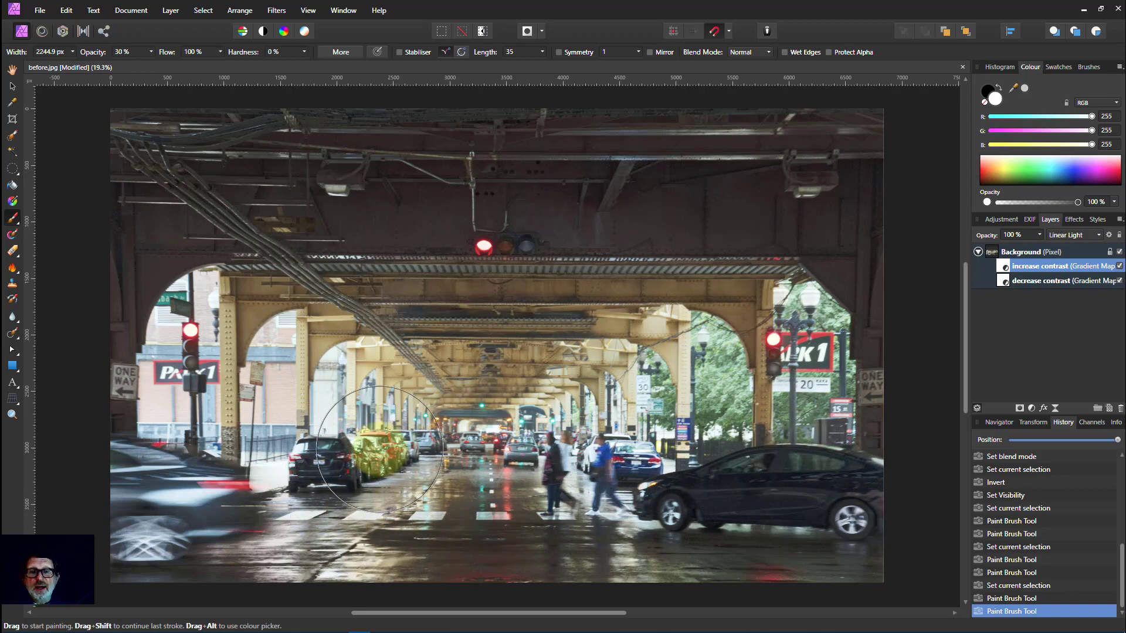
Brush extra contrast onto the left and right traffic lights, signs and crossing pedestrians
left_click(1005, 265)
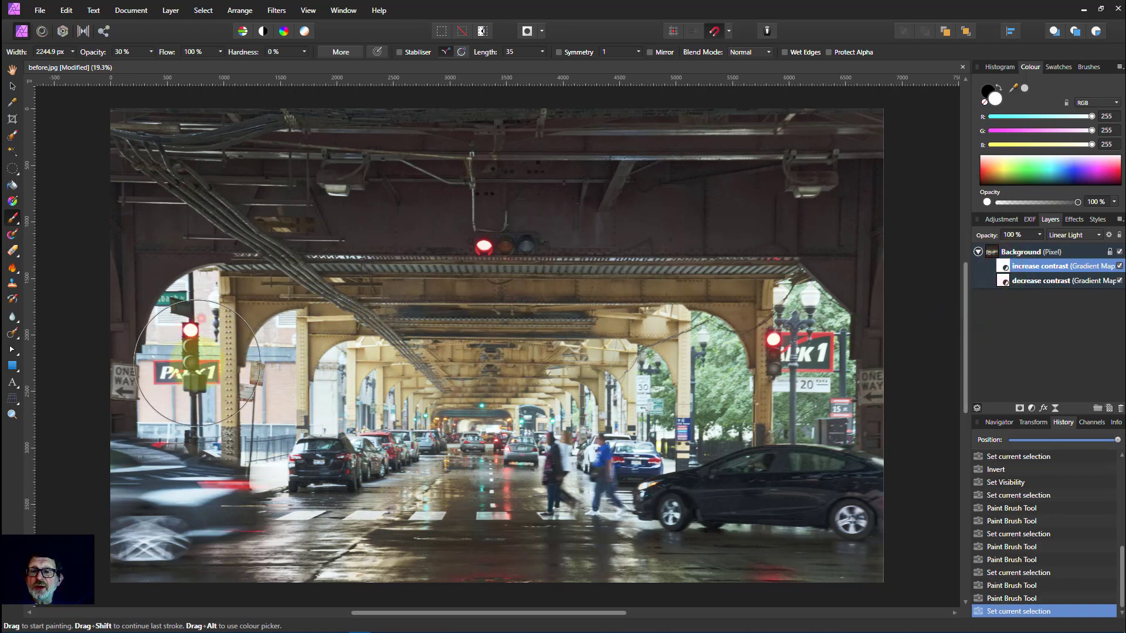
left_click_drag(225, 339, 264, 414)
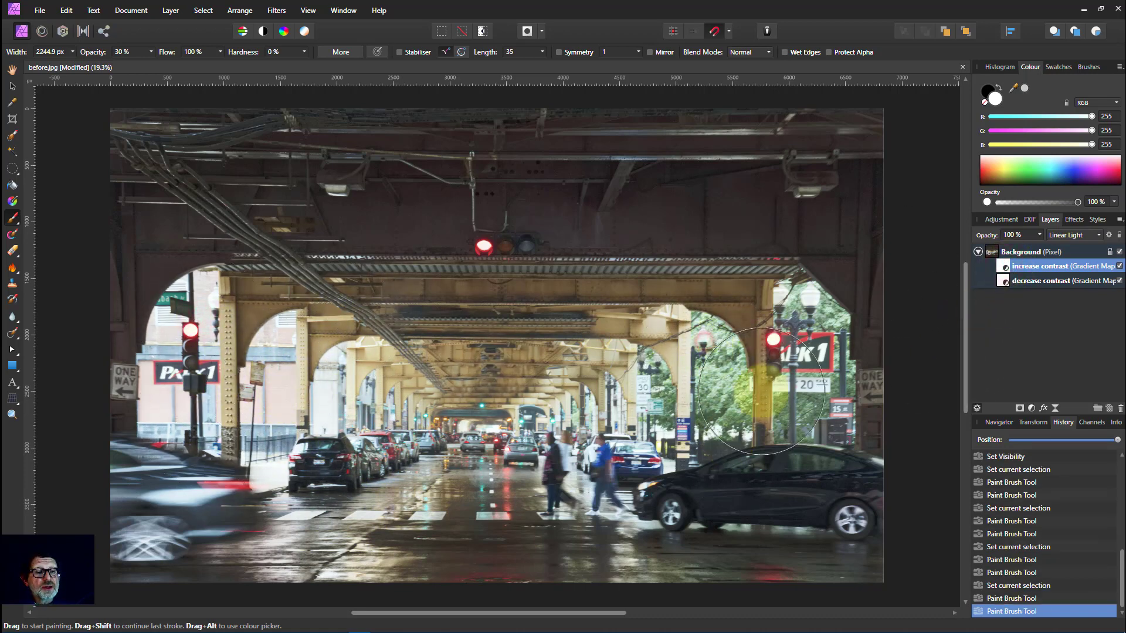
left_click(879, 505)
left_click(563, 563)
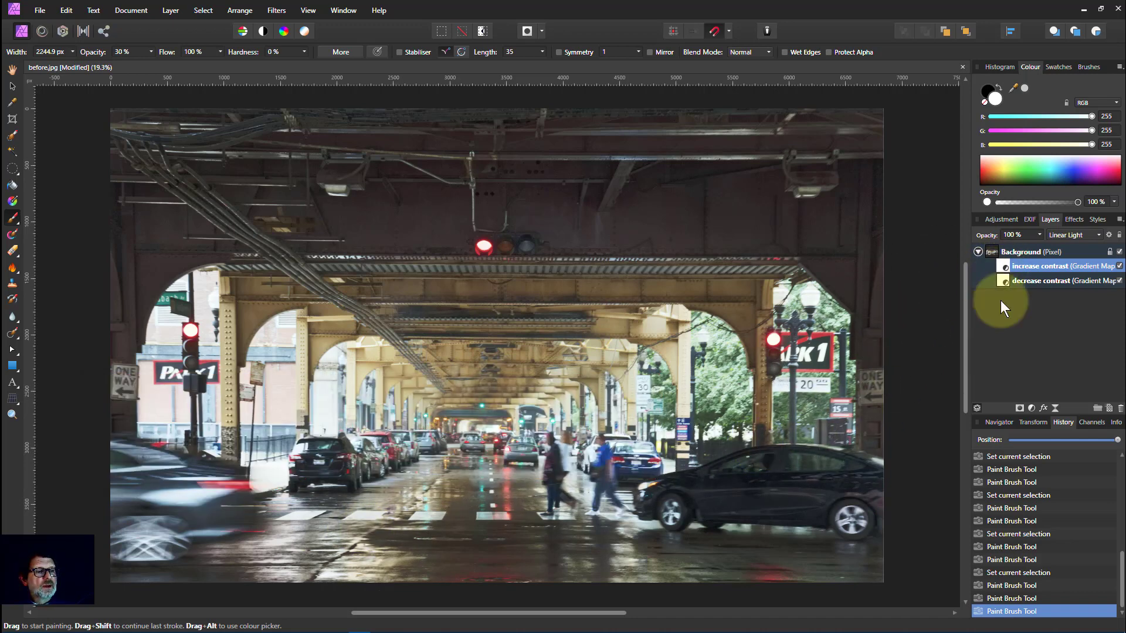
left_click_drag(576, 489, 579, 489)
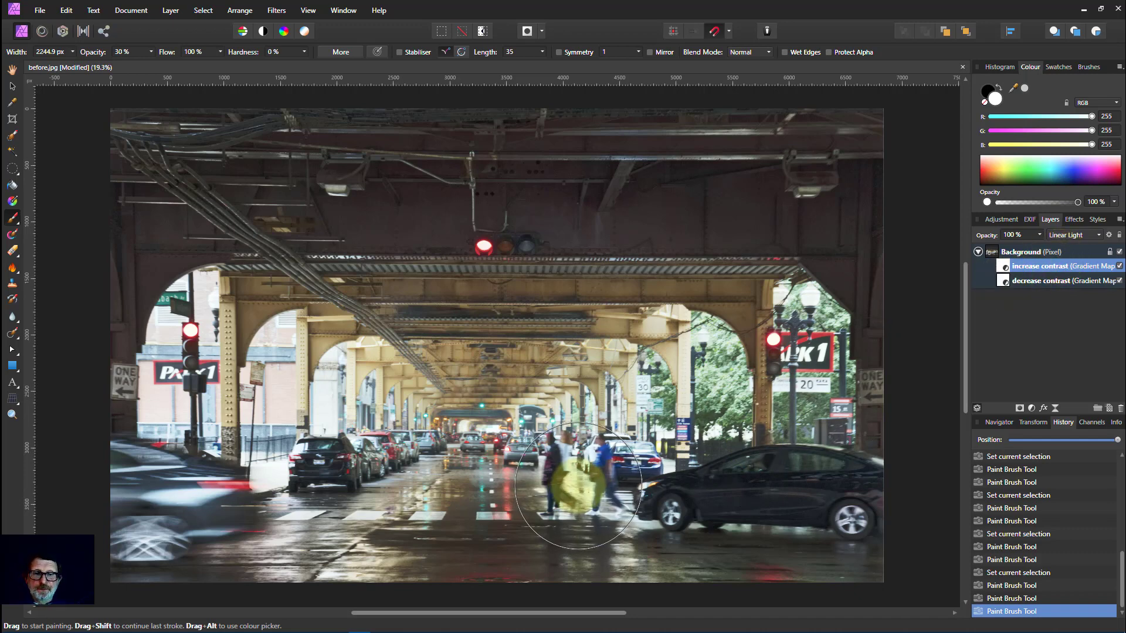